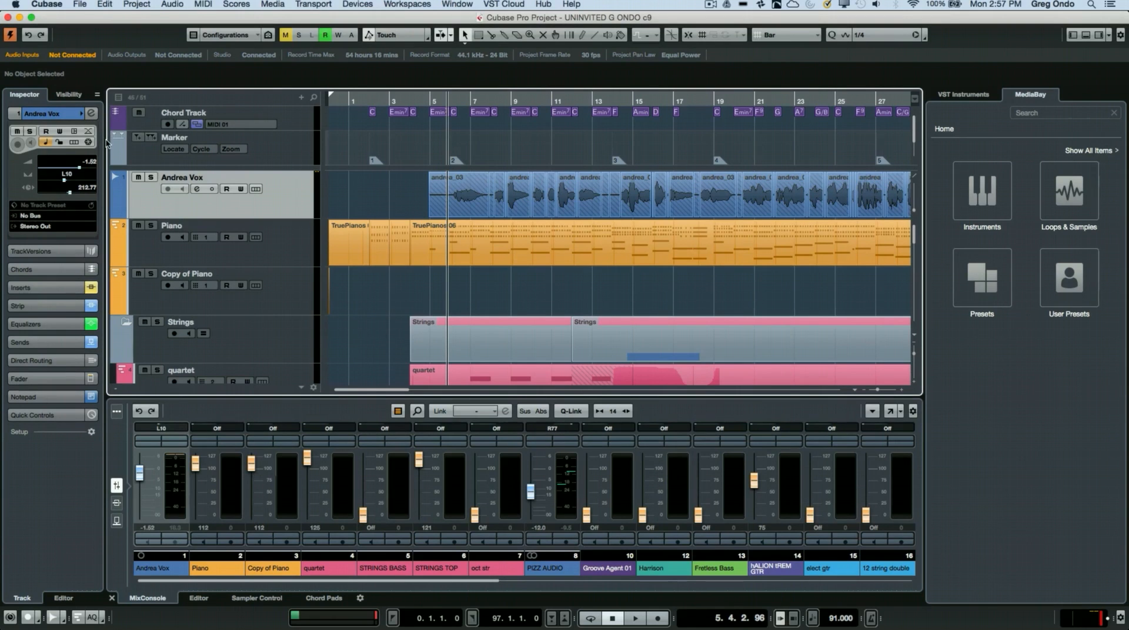
Step: Open the selected vocal track's channel settings and check the filter types for EQ bands 1, 4 and 3, keeping band 3 on Parametric II
{"action": "left_click", "coordinate": [92, 116]}
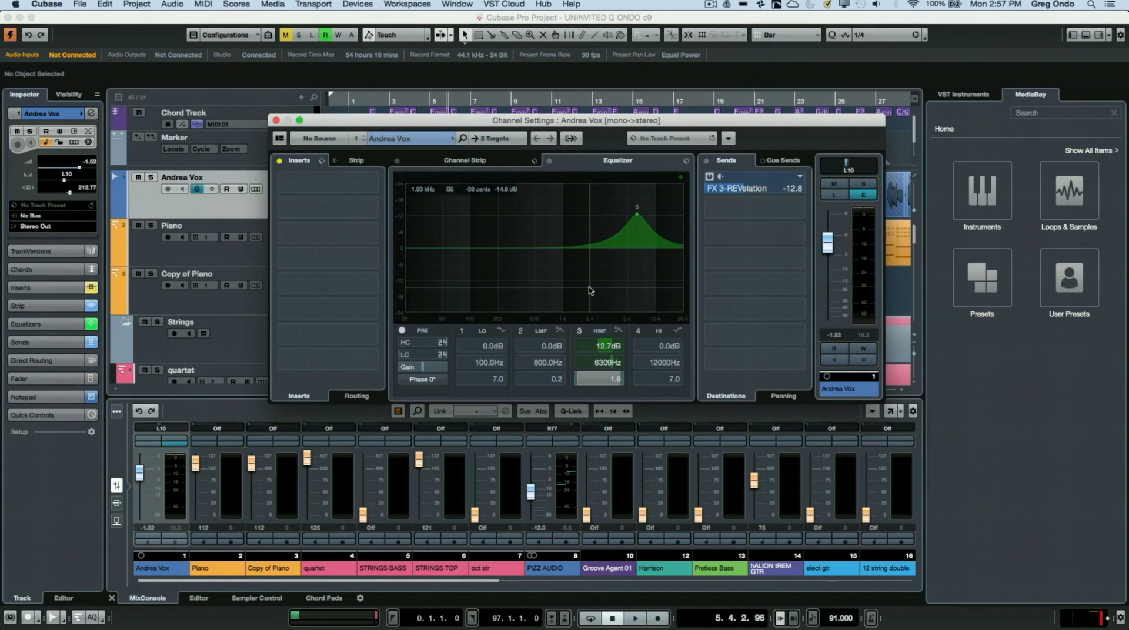
{"action": "left_click", "coordinate": [501, 332]}
{"action": "left_click", "coordinate": [501, 332]}
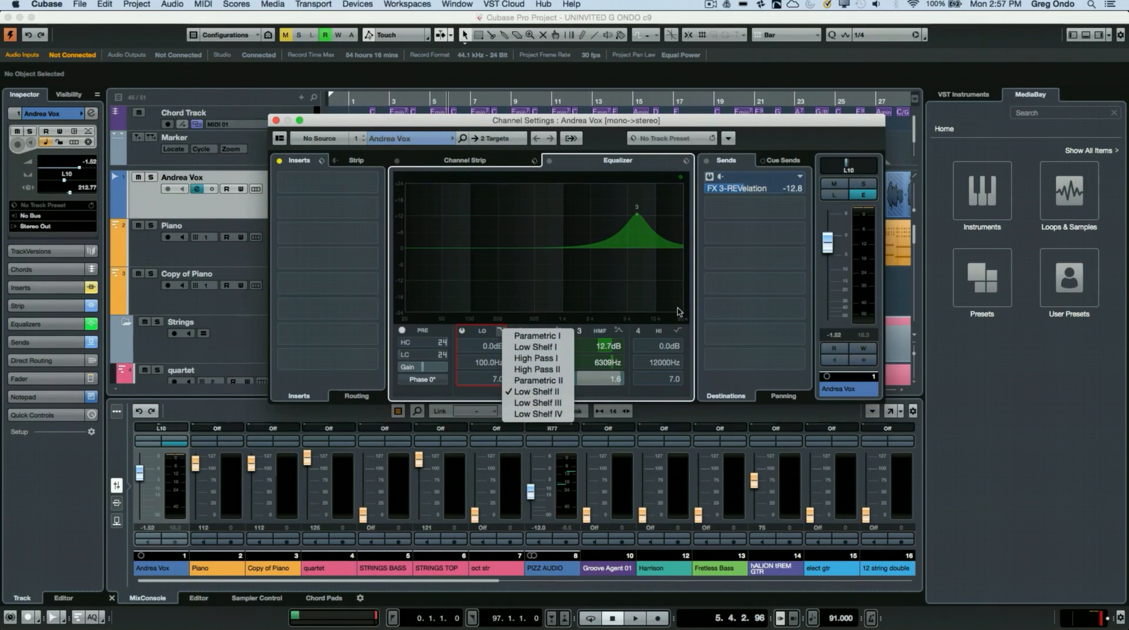
{"action": "left_click", "coordinate": [678, 330]}
{"action": "left_click", "coordinate": [679, 330]}
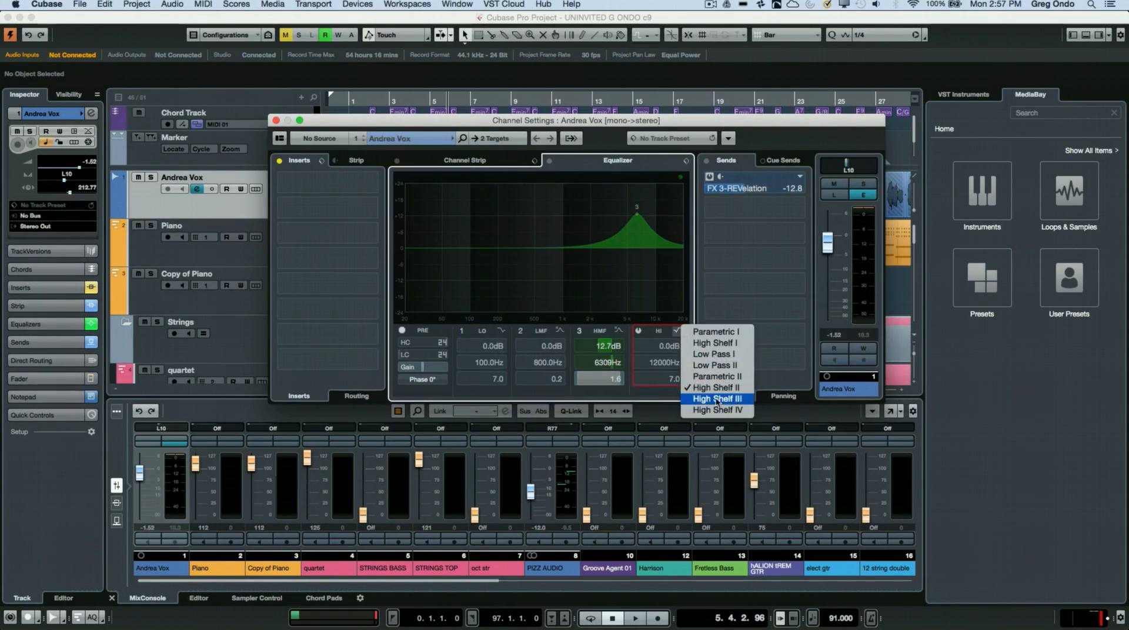
{"action": "left_click", "coordinate": [643, 306]}
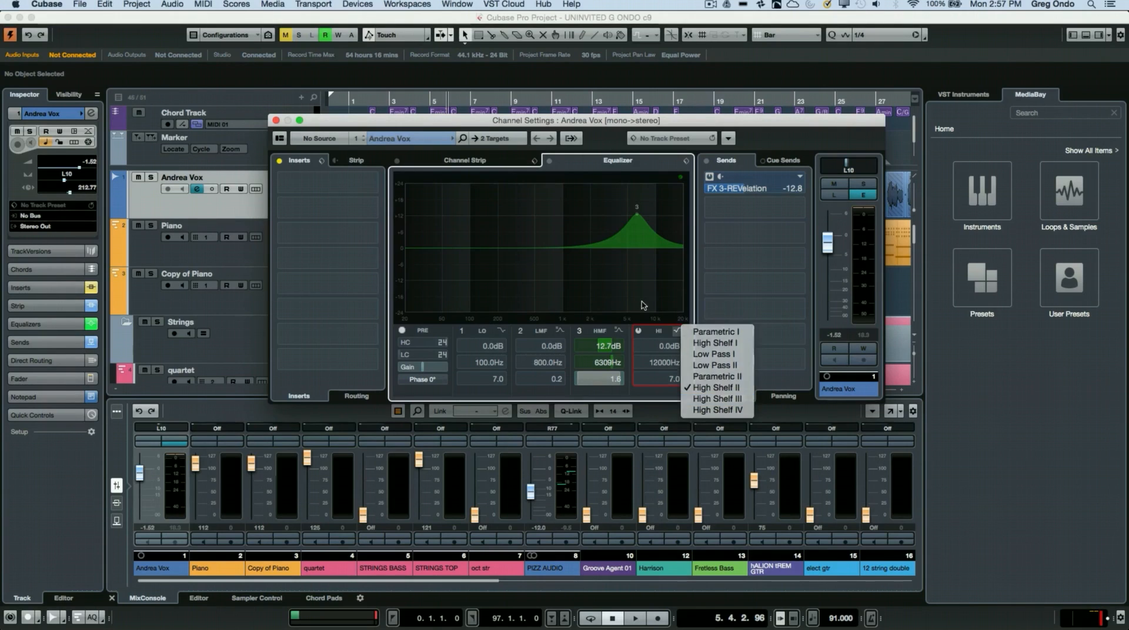
{"action": "left_click", "coordinate": [617, 330]}
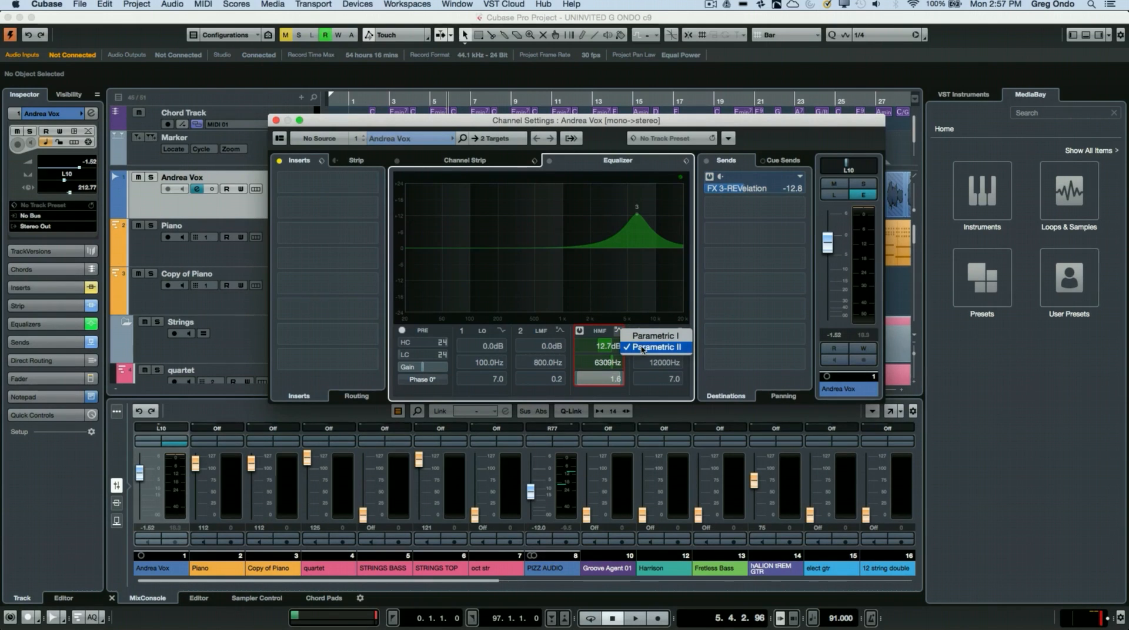
{"action": "left_click", "coordinate": [642, 348]}
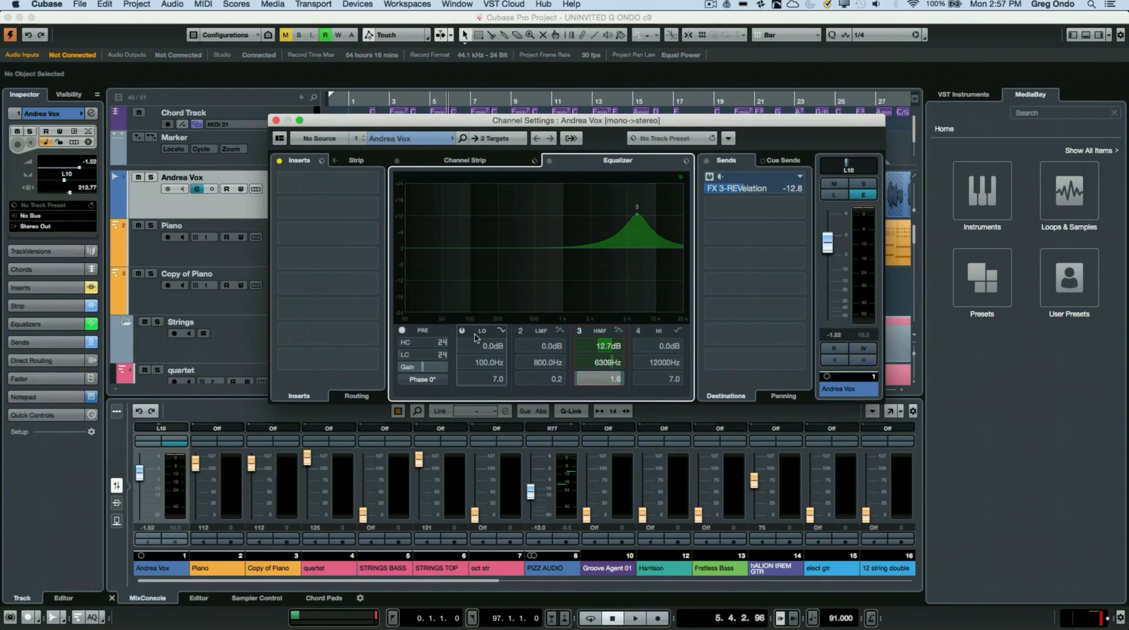
Step: Enable the pre section's low-cut filter at about 70 Hz and set its slope to 48 dB/Oct
{"action": "left_click", "coordinate": [406, 354]}
{"action": "left_click", "coordinate": [402, 331]}
{"action": "left_click_drag", "start_coordinate": [416, 359], "coordinate": [424, 359]}
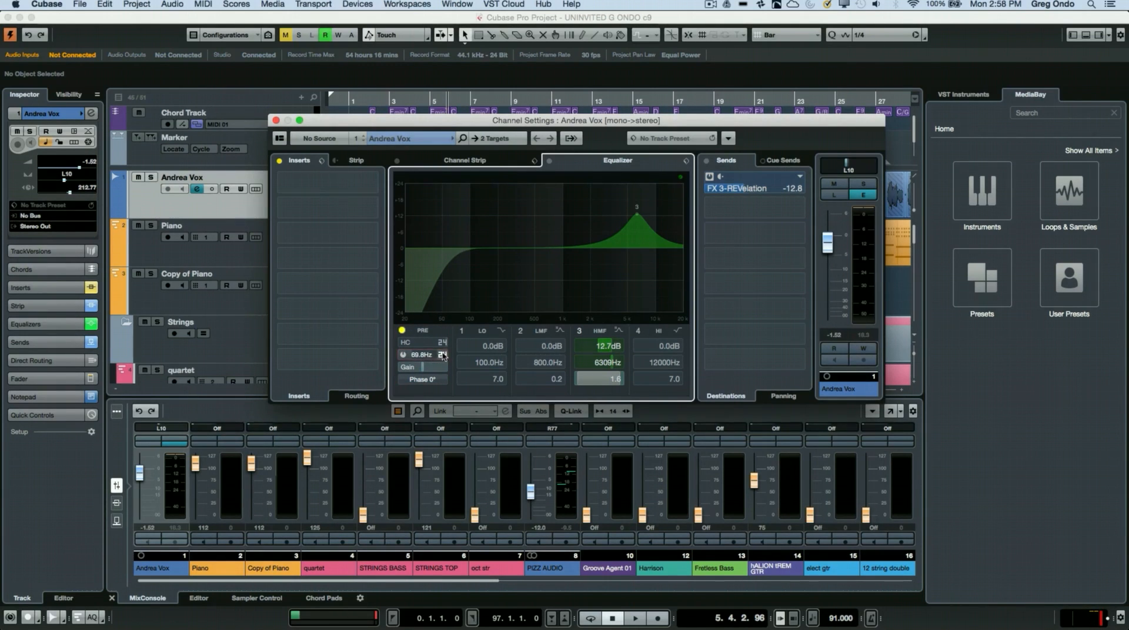
{"action": "left_click", "coordinate": [442, 355]}
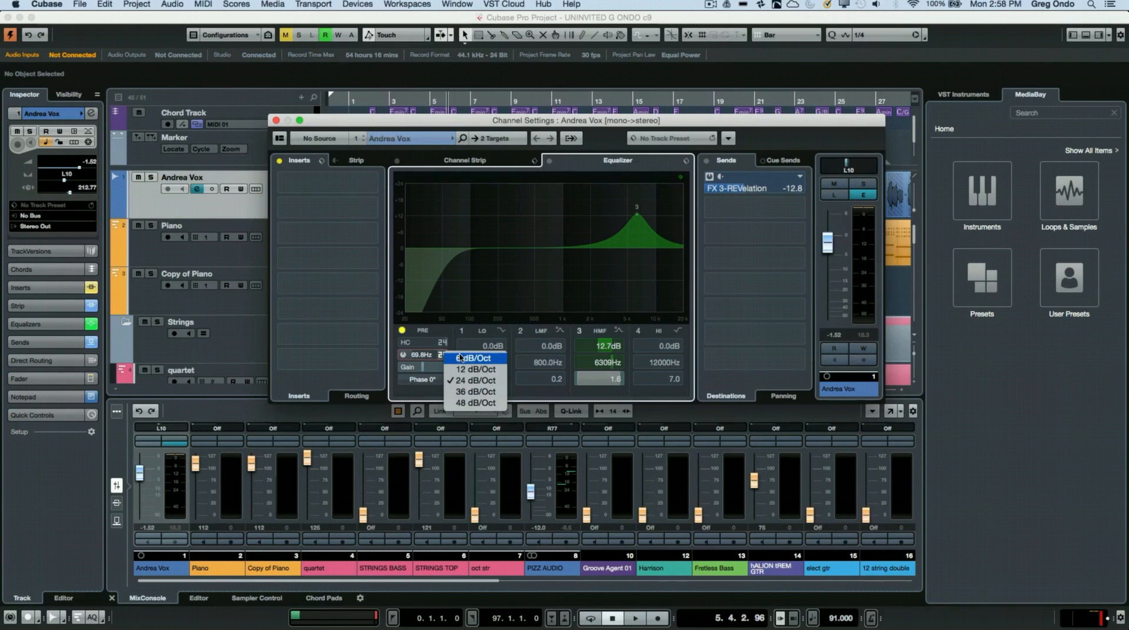
{"action": "left_click", "coordinate": [469, 403]}
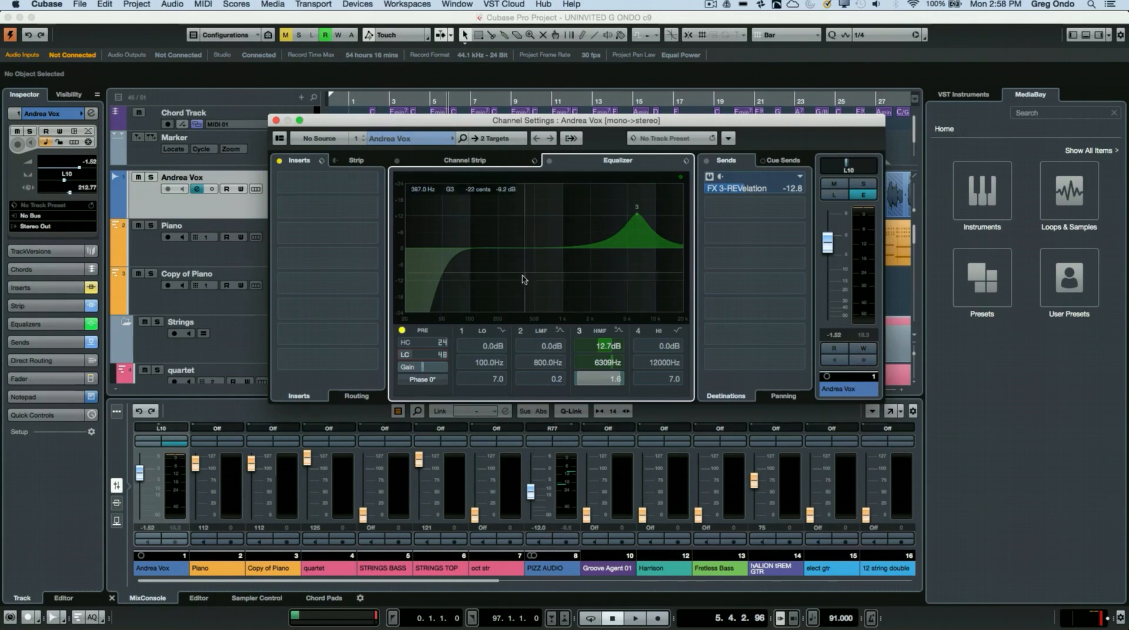
Step: Cycle the equalizer through its knob and curve-only displays, ending on the curve with numeric band values
{"action": "left_click", "coordinate": [680, 178]}
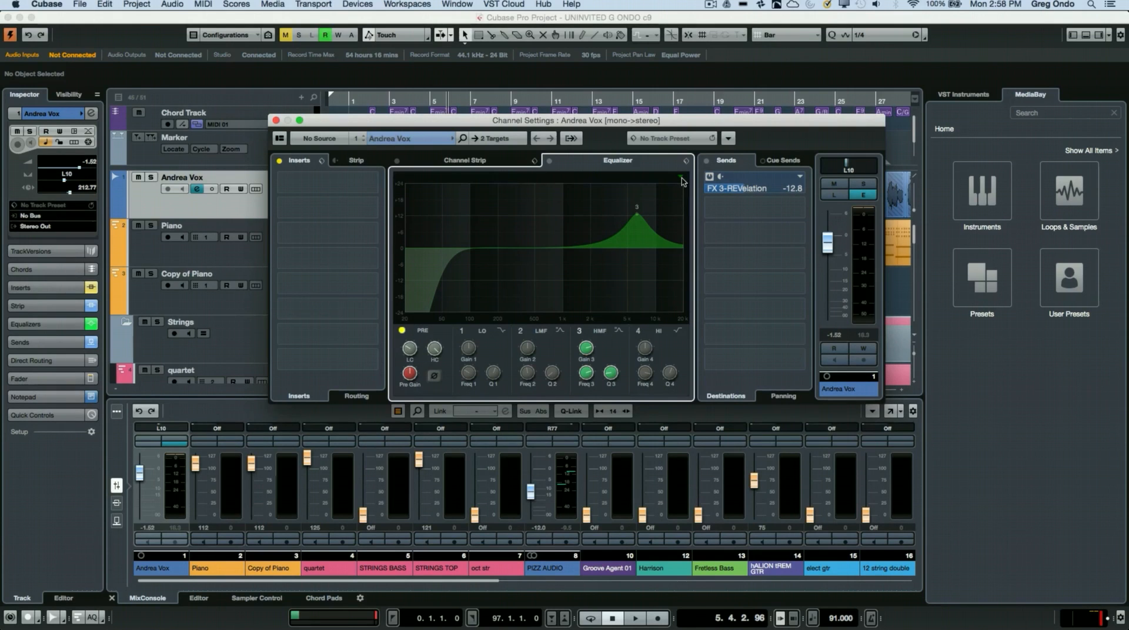
{"action": "left_click", "coordinate": [681, 178]}
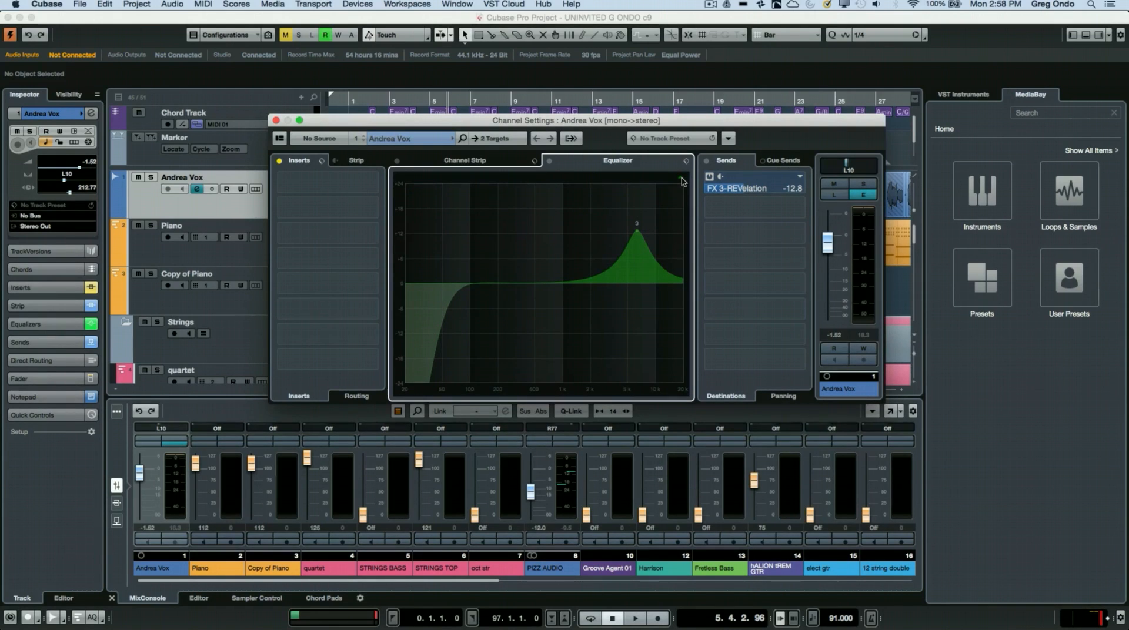
{"action": "left_click", "coordinate": [681, 177]}
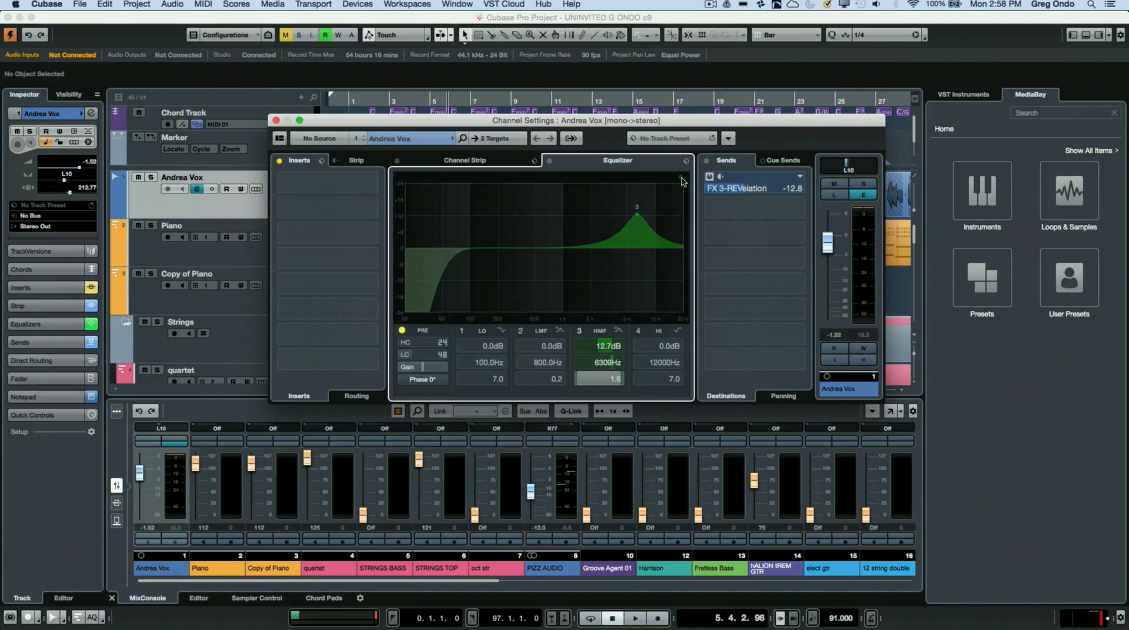
{"action": "left_click", "coordinate": [681, 177]}
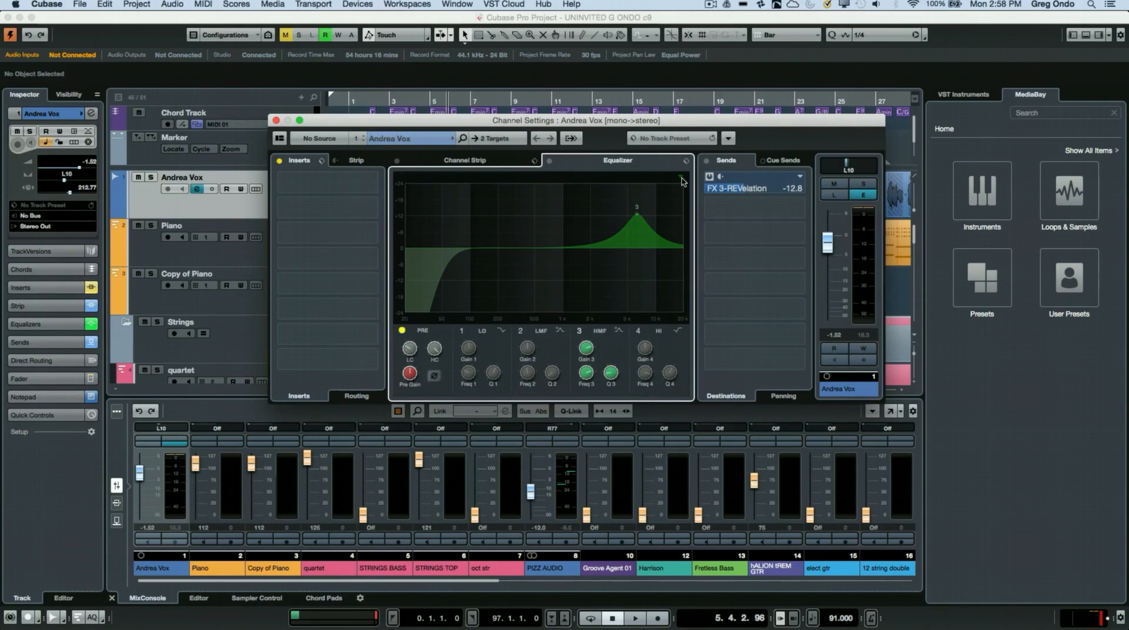
{"action": "left_click", "coordinate": [681, 177]}
{"action": "left_click", "coordinate": [681, 178]}
{"action": "left_click", "coordinate": [681, 177]}
{"action": "left_click", "coordinate": [680, 178]}
{"action": "left_click", "coordinate": [681, 177]}
{"action": "left_click", "coordinate": [681, 178]}
{"action": "left_click", "coordinate": [681, 178]}
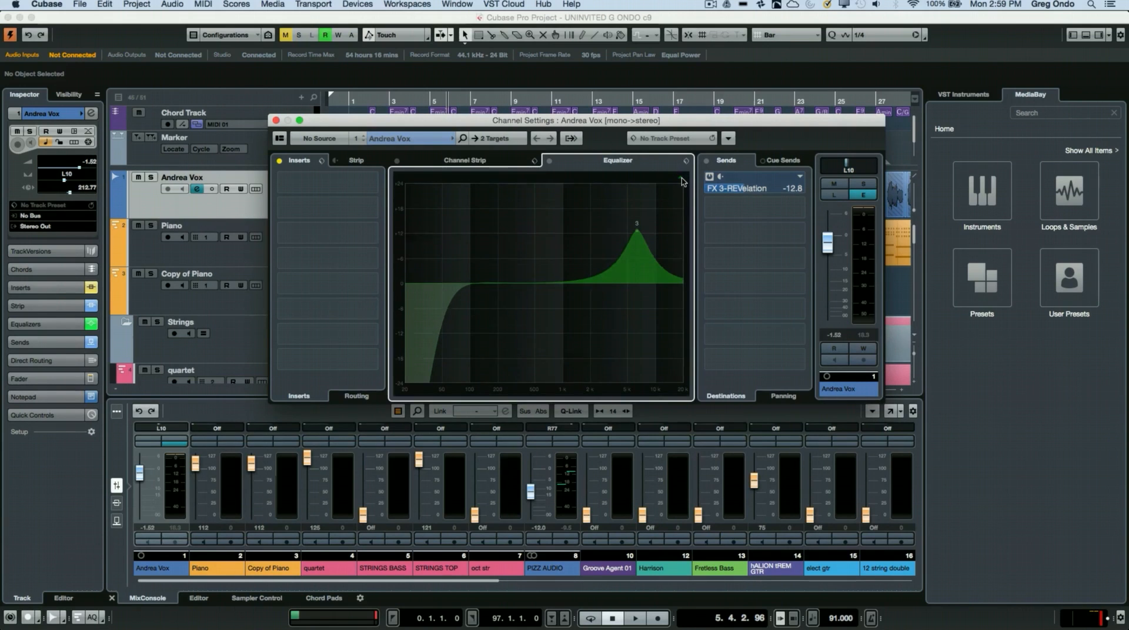
{"action": "left_click", "coordinate": [681, 177]}
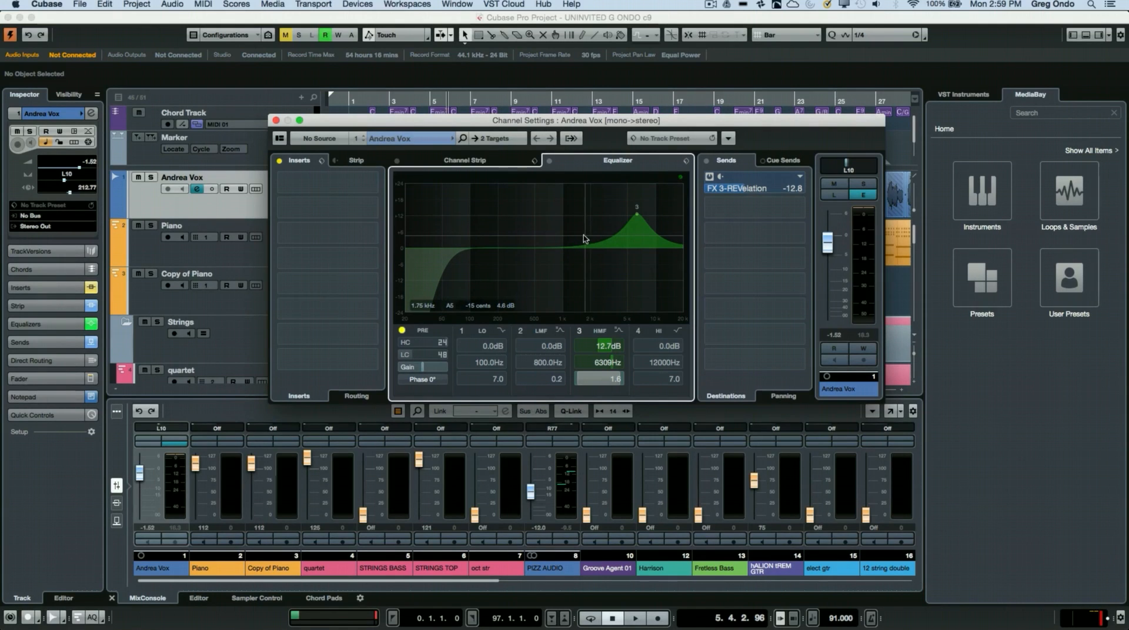
Step: During playback, boost EQ band 2 by about 8.7 dB at about 261 Hz, and stop playback
{"action": "key", "text": "space"}
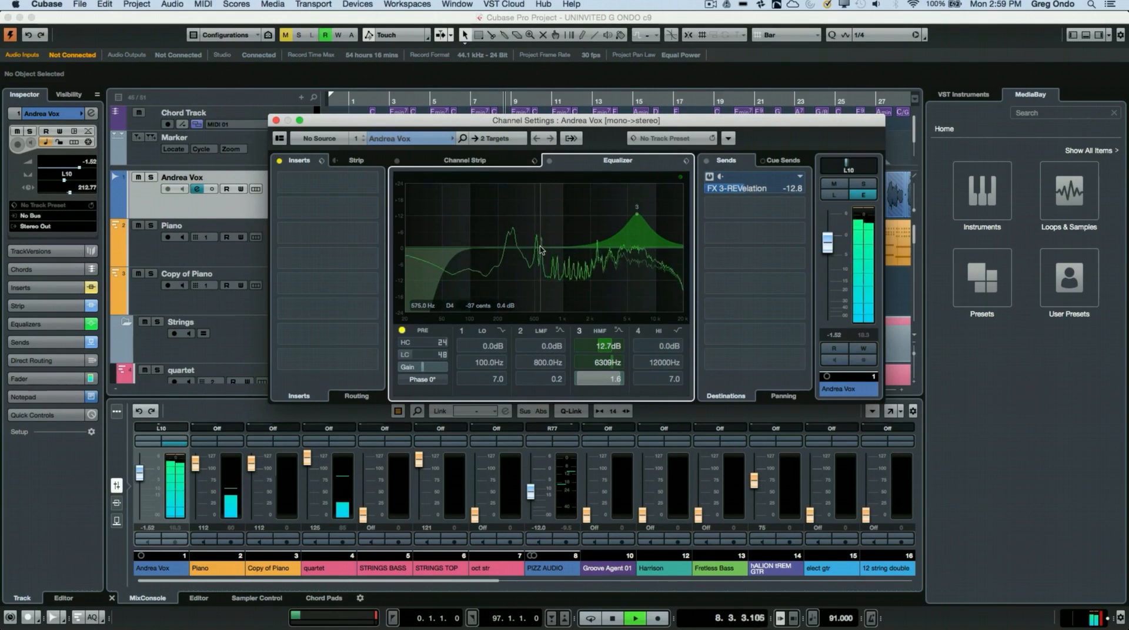
{"action": "left_click_drag", "start_coordinate": [540, 248], "coordinate": [508, 224]}
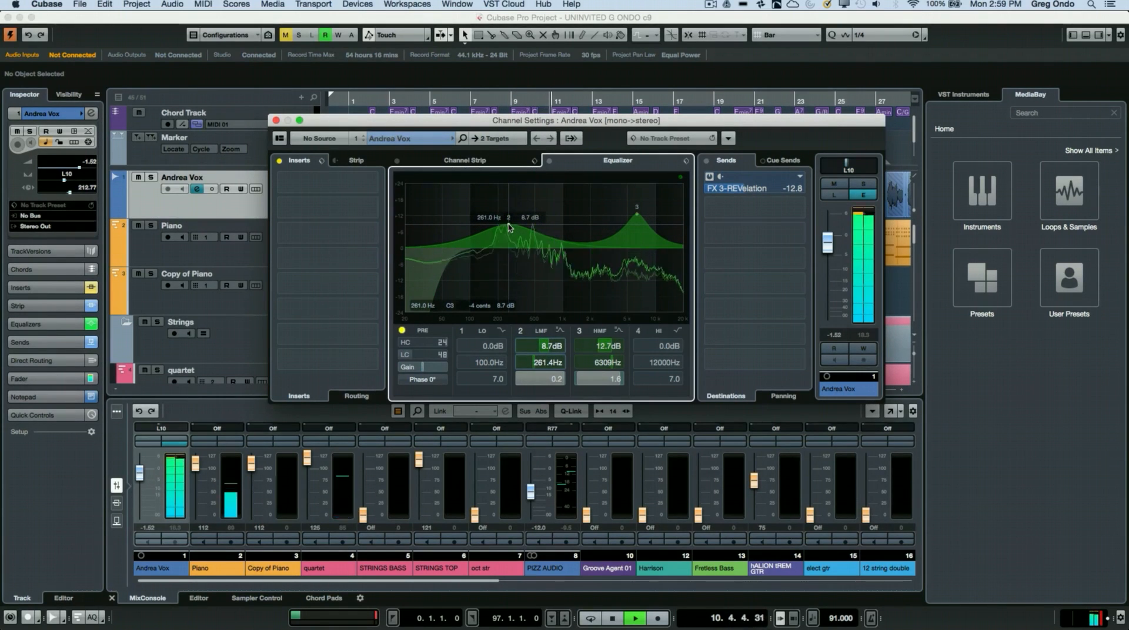
{"action": "key", "text": "space"}
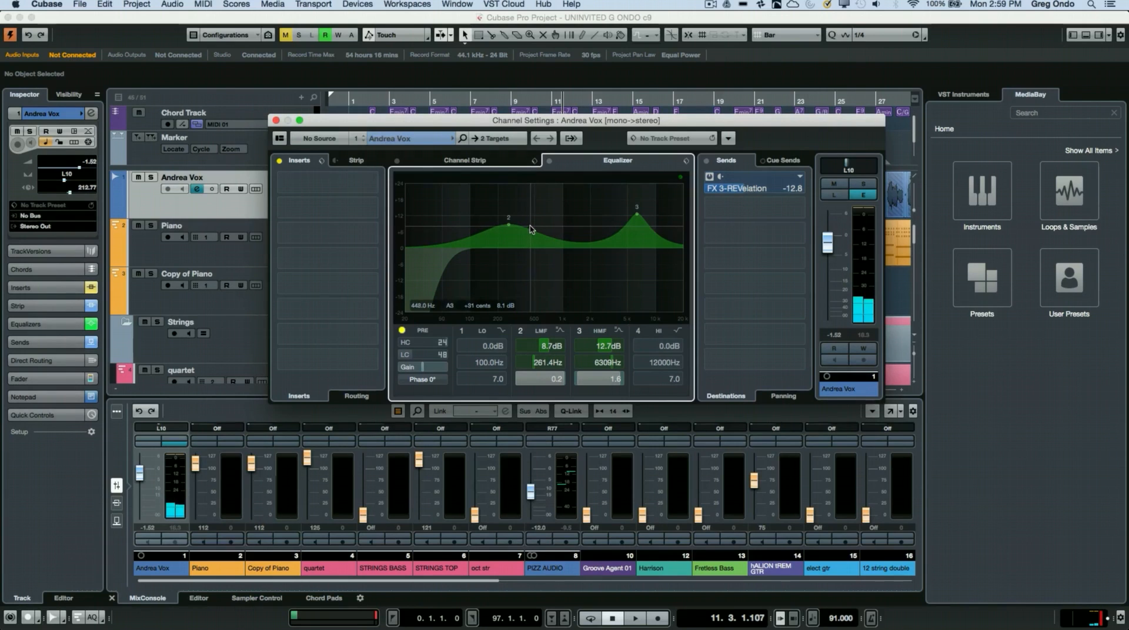
Step: Reposition EQ band 2 on the curve, freely and with gain or frequency held, to about 417 Hz at 6.5 dB
{"action": "mouse_move", "coordinate": [509, 229]}
{"action": "left_mouse_down"}
{"action": "mouse_move", "coordinate": [512, 239]}
{"action": "mouse_move", "coordinate": [515, 218]}
{"action": "left_mouse_up"}
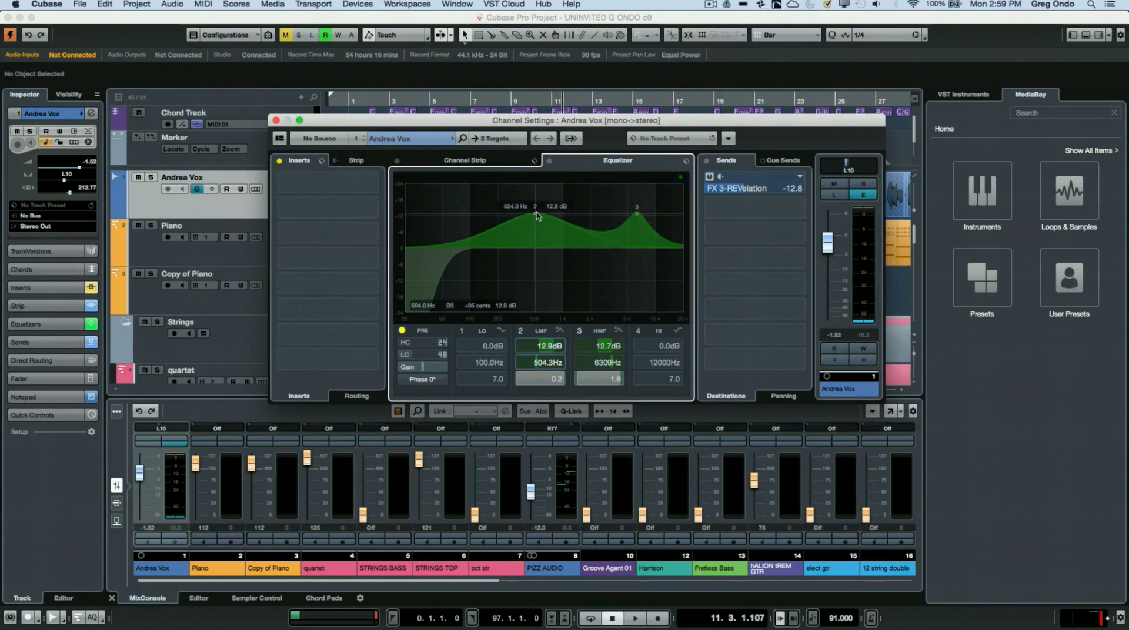
{"action": "left_click_drag", "start_coordinate": [515, 217], "coordinate": [537, 270]}
{"action": "left_click_drag", "start_coordinate": [528, 231], "coordinate": [571, 222]}
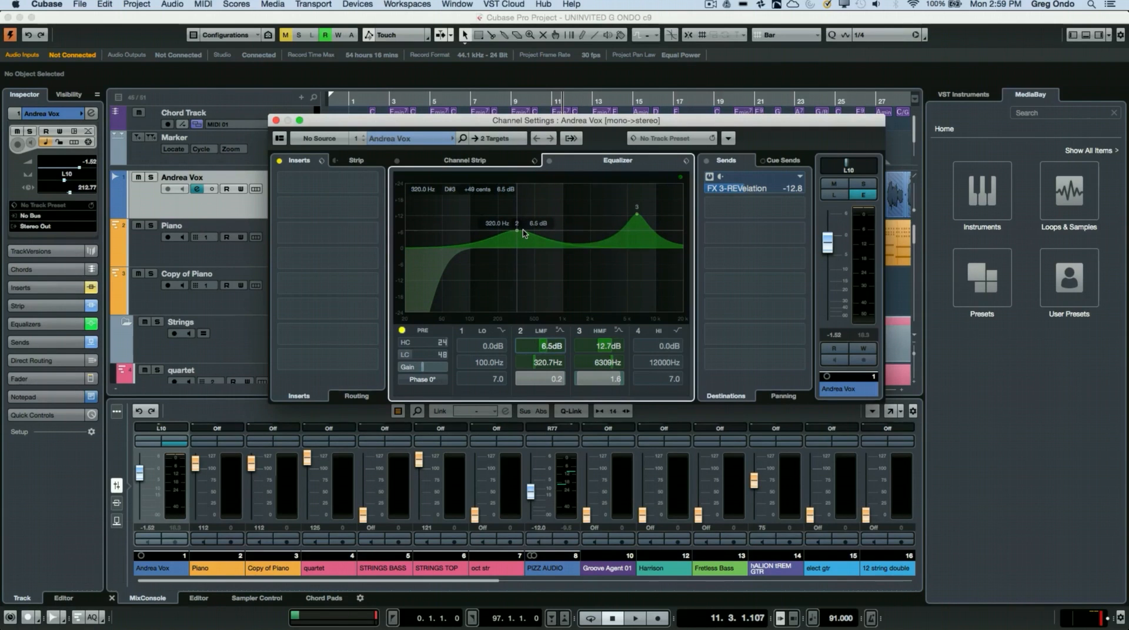
{"action": "mouse_move", "coordinate": [525, 234]}
{"action": "left_mouse_down"}
{"action": "mouse_move", "coordinate": [482, 230]}
{"action": "mouse_move", "coordinate": [525, 228]}
{"action": "left_mouse_up"}
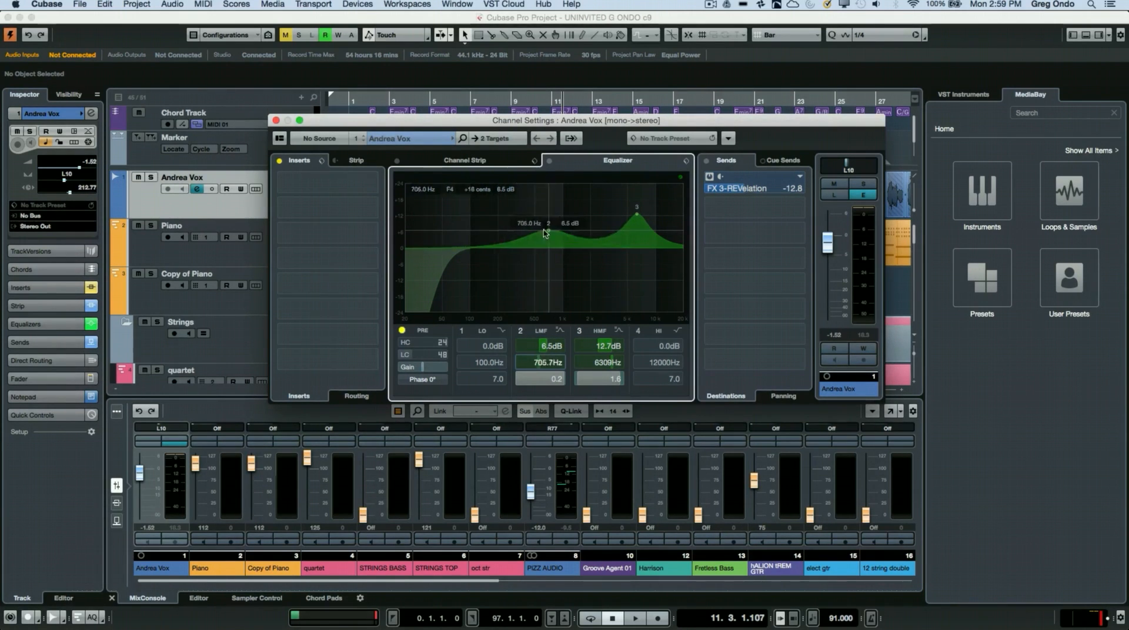
{"action": "left_click_drag", "start_coordinate": [539, 236], "coordinate": [547, 234]}
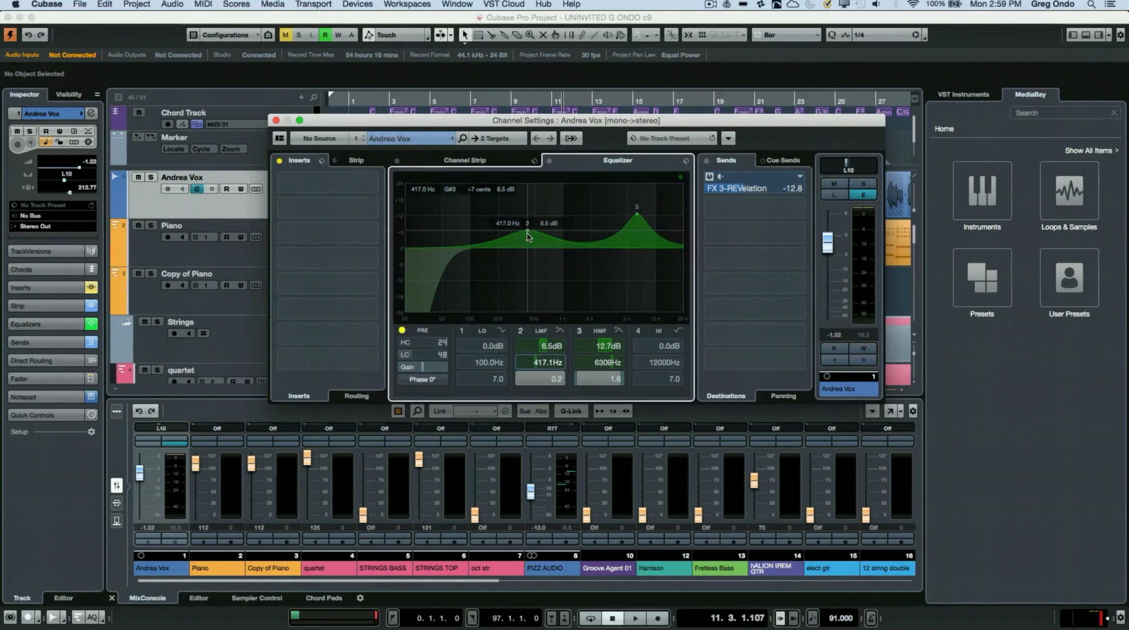
Step: Narrow EQ band 2 to a Q of about 4.2, audition it, and place it at about 294 Hz with 12.4 dB gain
{"action": "left_click_drag", "start_coordinate": [528, 236], "coordinate": [548, 245]}
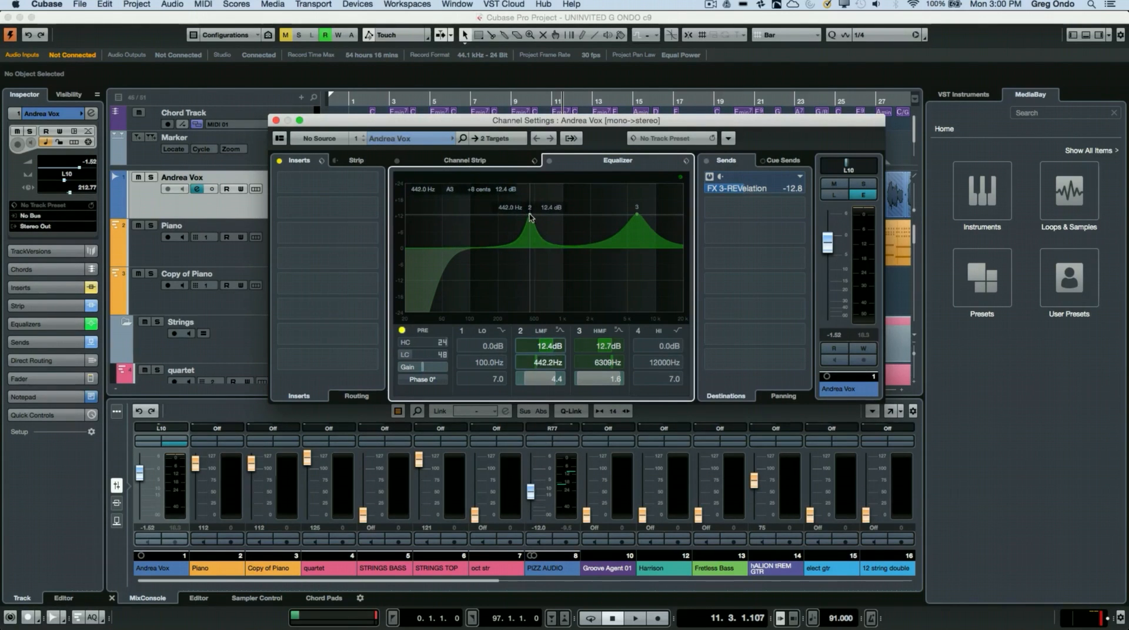
{"action": "left_click_drag", "start_coordinate": [530, 218], "coordinate": [544, 171]}
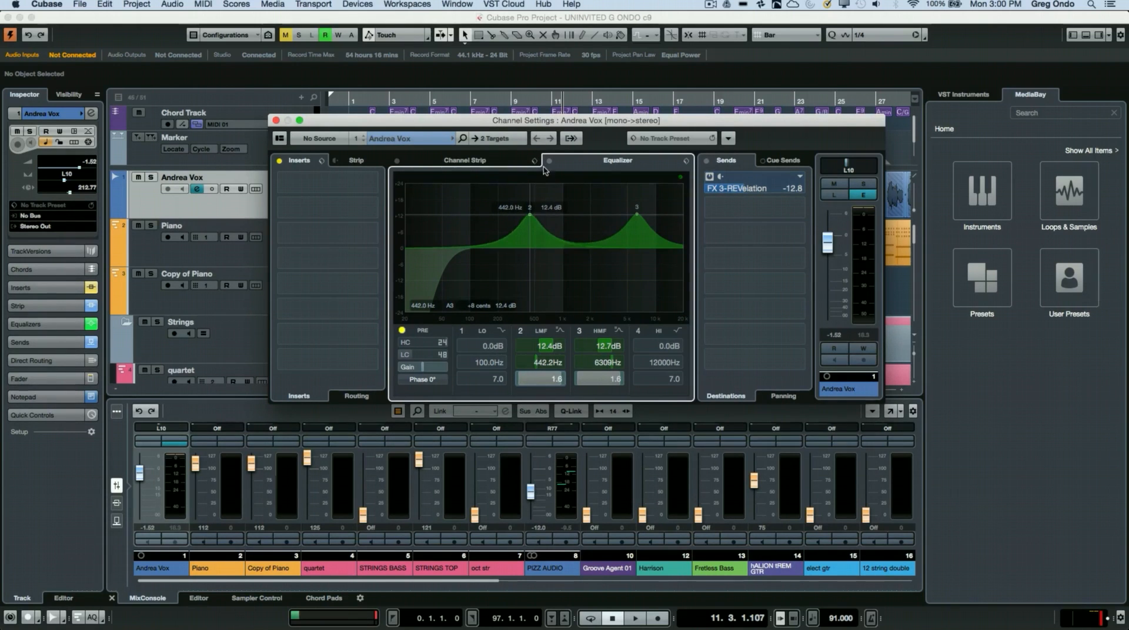
{"action": "left_click_drag", "start_coordinate": [529, 244], "coordinate": [511, 219]}
{"action": "key", "text": "space"}
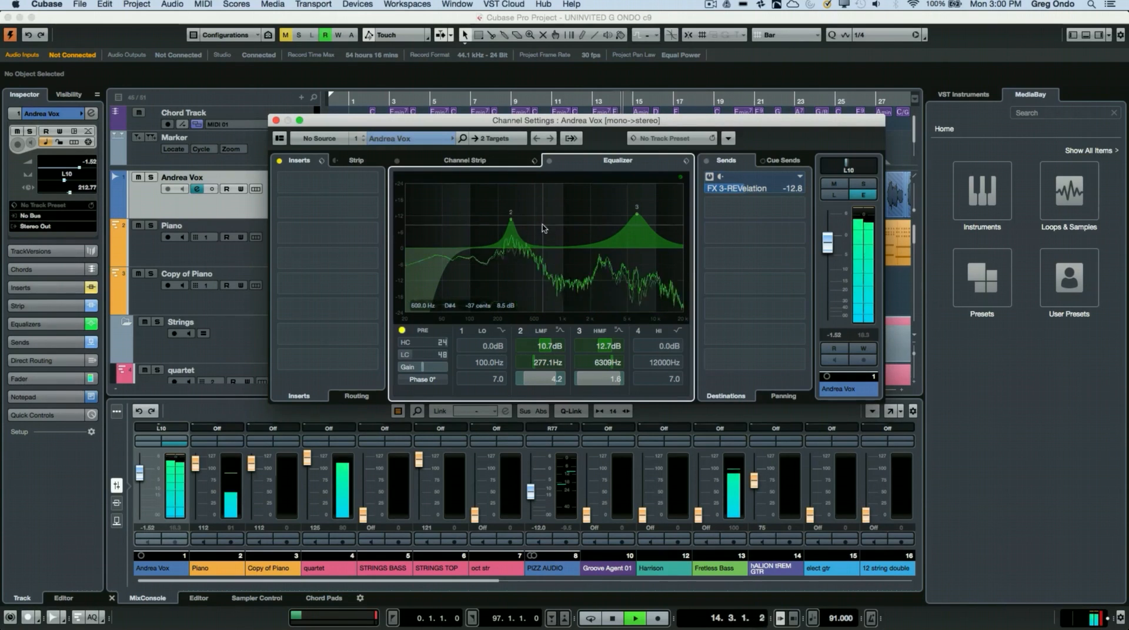
{"action": "key", "text": "space"}
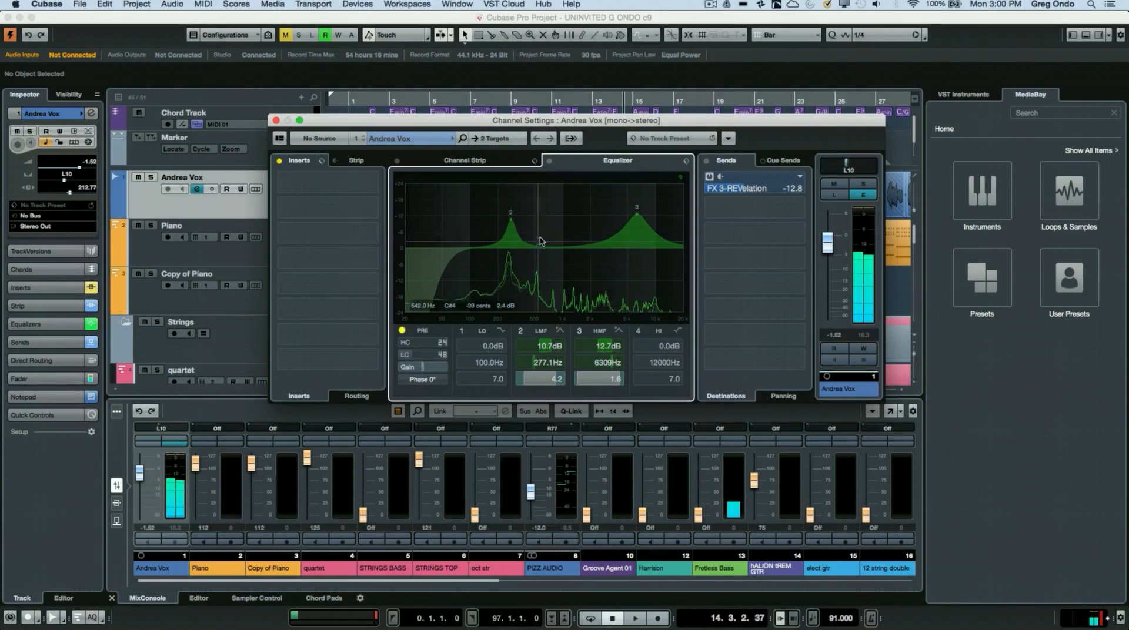
{"action": "left_click_drag", "start_coordinate": [510, 219], "coordinate": [513, 216]}
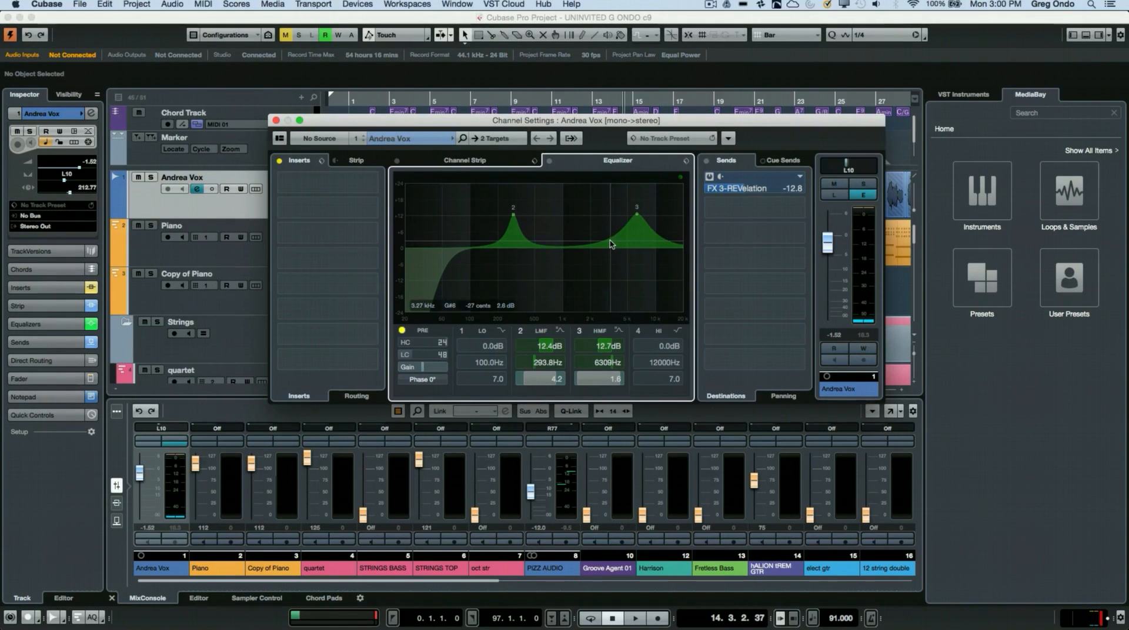
Step: Invert the channel's EQ settings, and invert them back to the boosted curve
{"action": "right_click", "coordinate": [515, 234]}
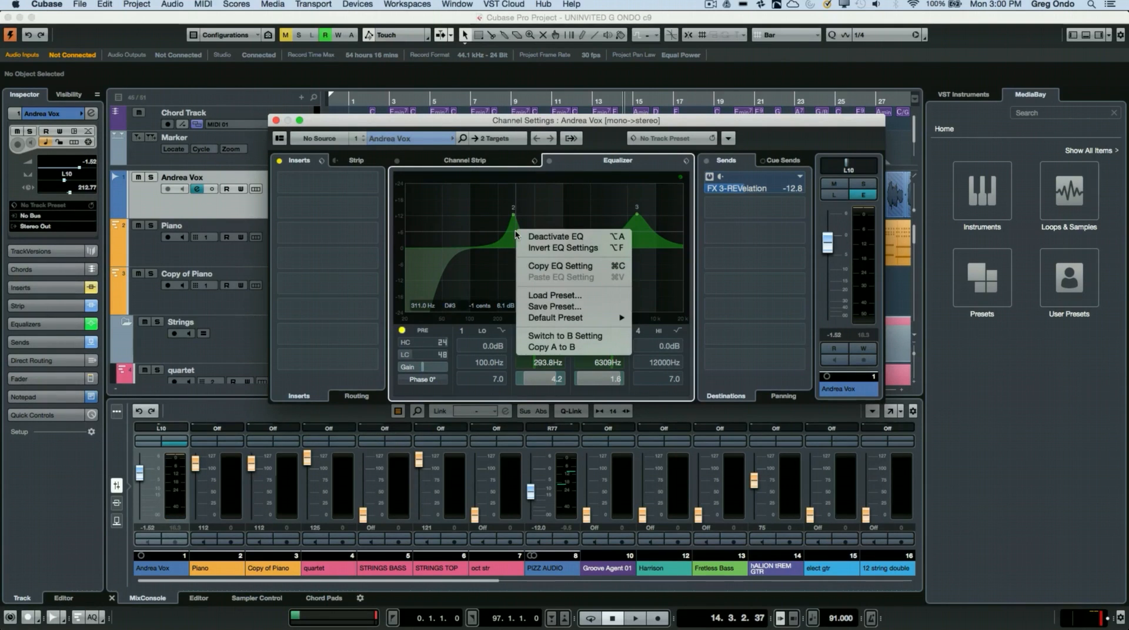
{"action": "left_click", "coordinate": [579, 249]}
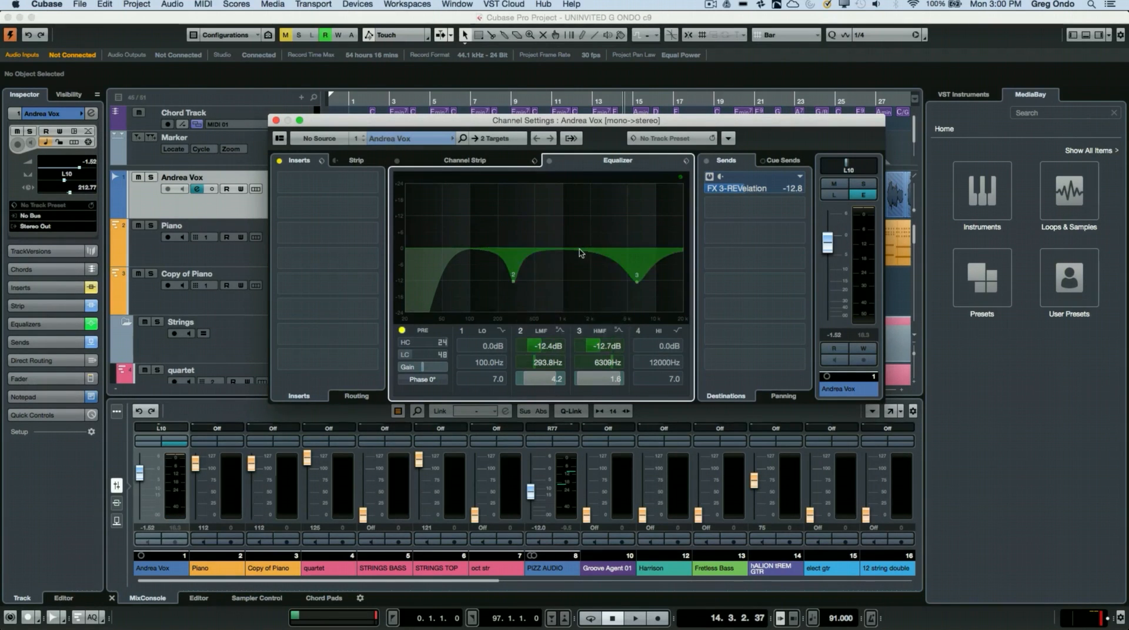
{"action": "right_click", "coordinate": [520, 253]}
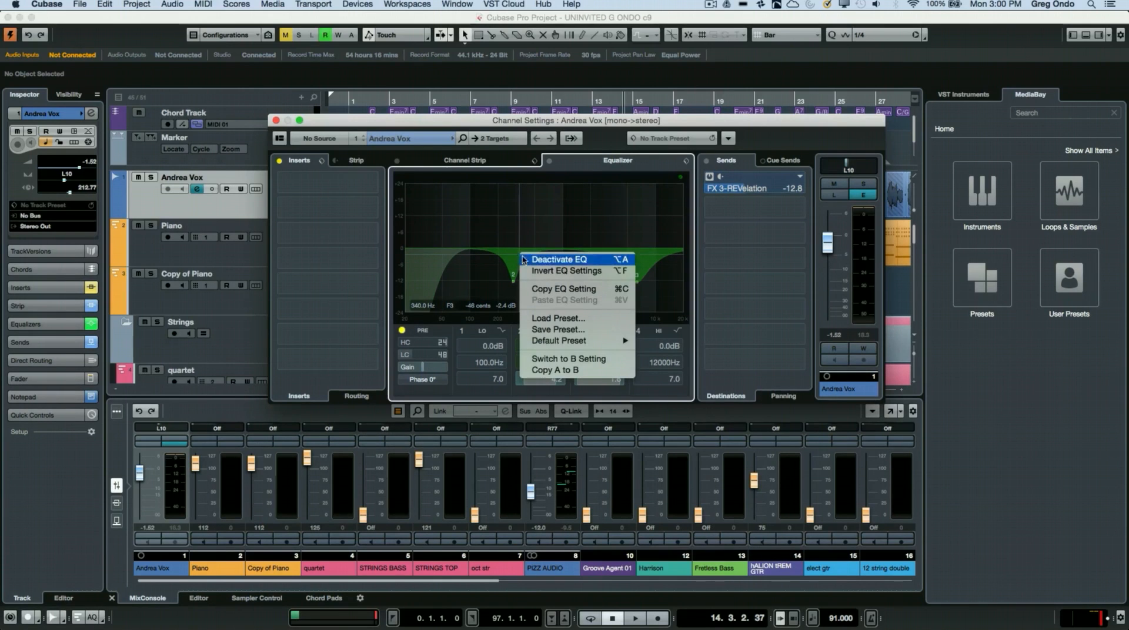
{"action": "left_click", "coordinate": [562, 271]}
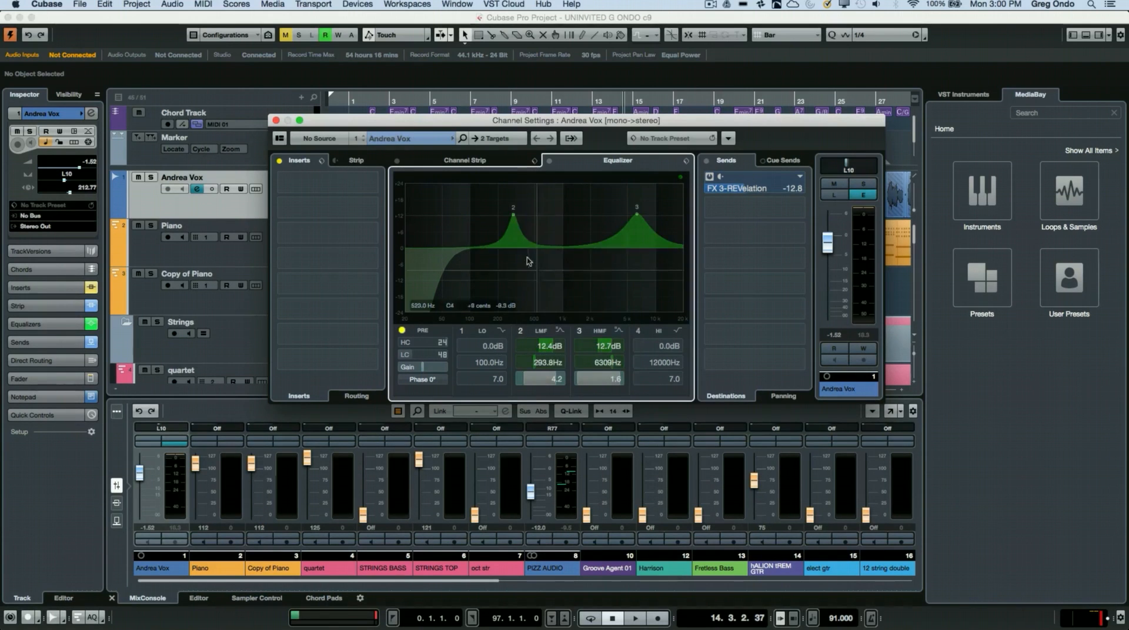
Step: Deactivate the channel's equalizer and activate it again
{"action": "right_click", "coordinate": [517, 242]}
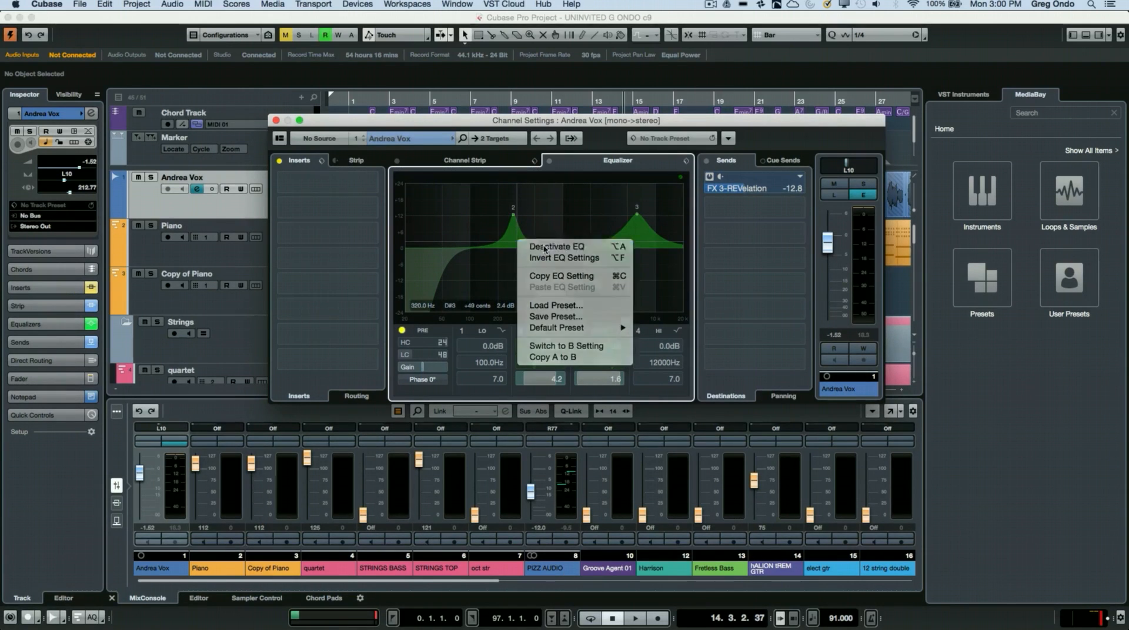
{"action": "left_click", "coordinate": [544, 247]}
{"action": "right_click", "coordinate": [515, 239]}
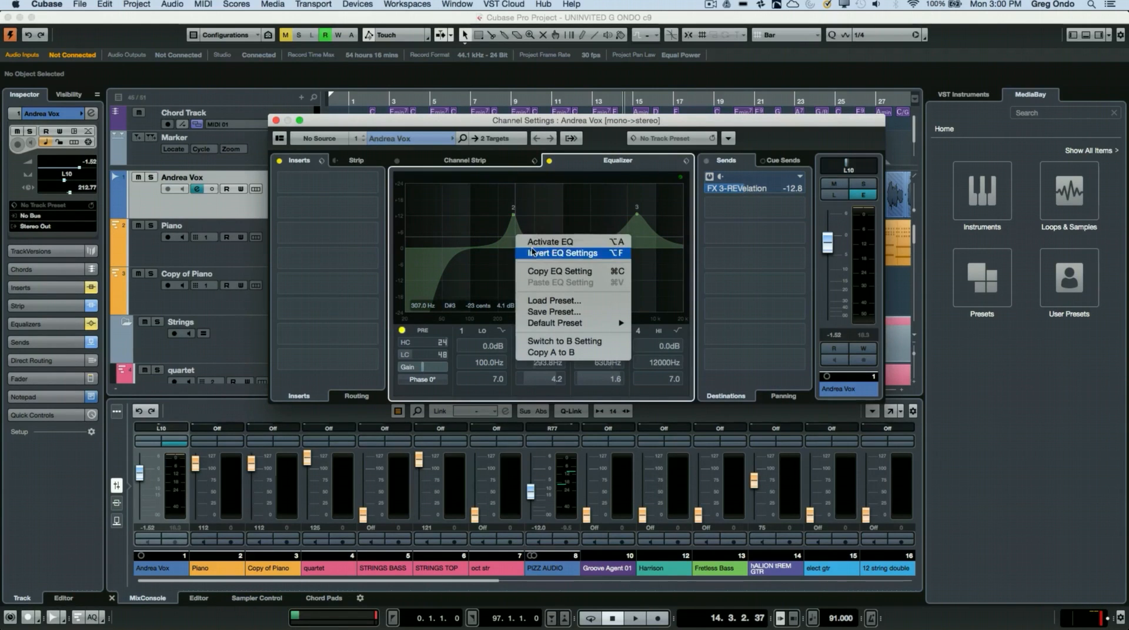
{"action": "left_click", "coordinate": [526, 241]}
{"action": "right_click", "coordinate": [516, 241]}
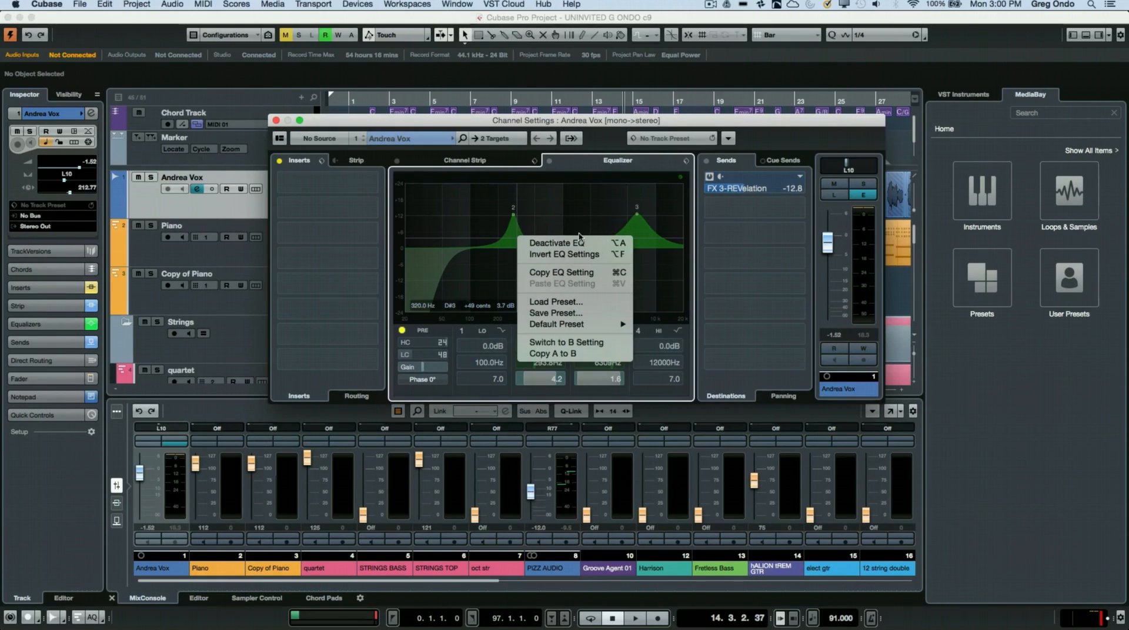
{"action": "left_click", "coordinate": [598, 213]}
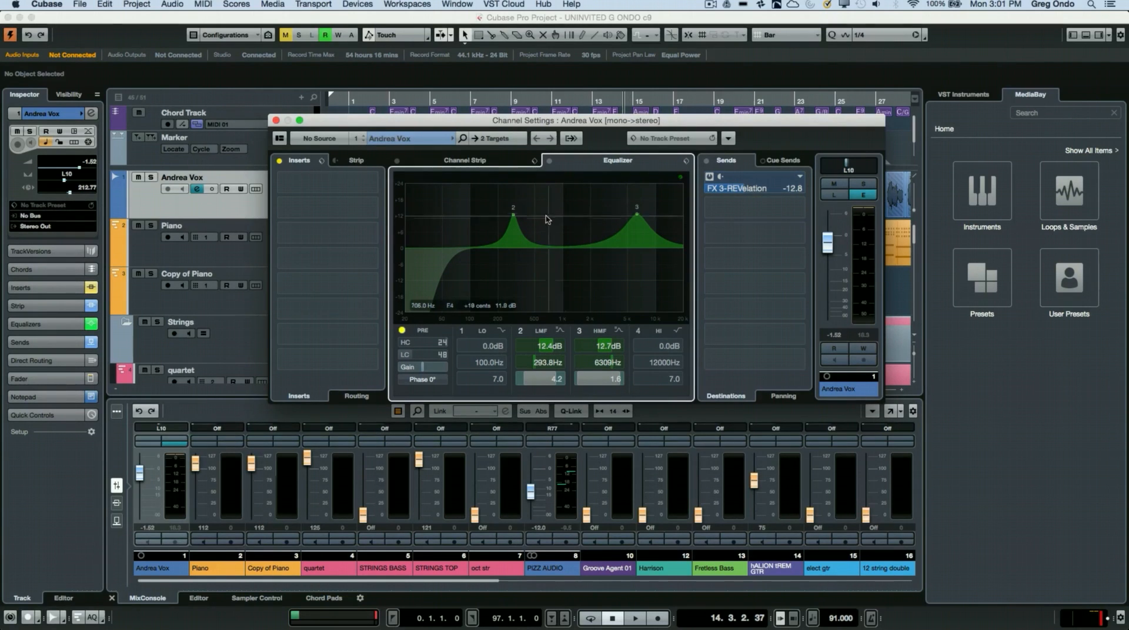
Step: Lower EQ band 2 to about 0.4 dB at 307 Hz and audition the track
{"action": "left_click_drag", "start_coordinate": [514, 217], "coordinate": [515, 247]}
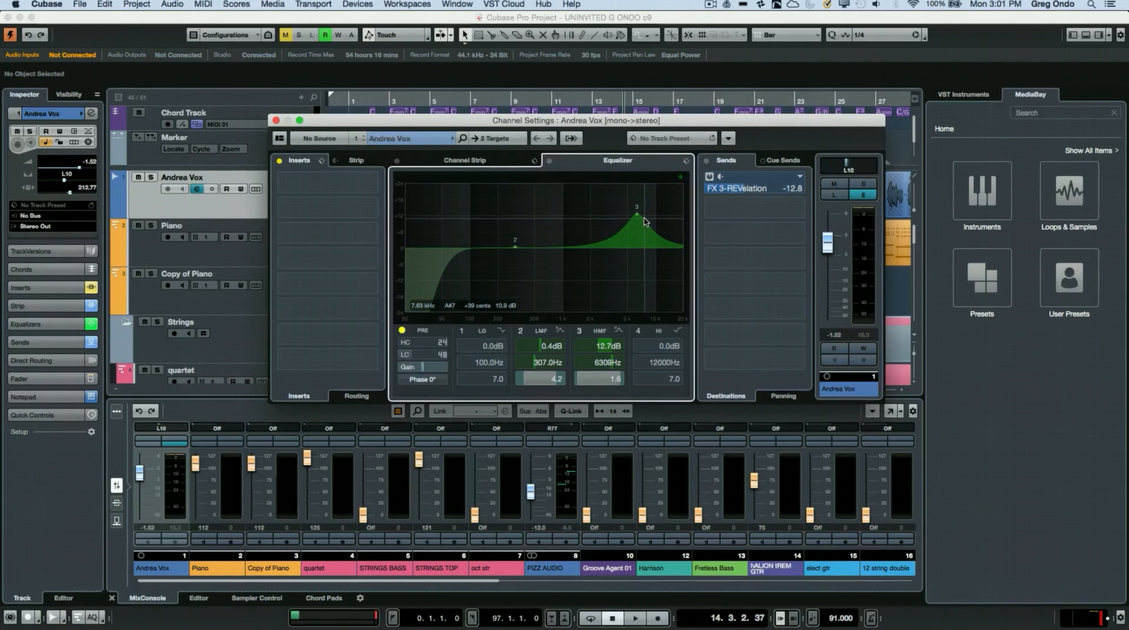
{"action": "key", "text": "space"}
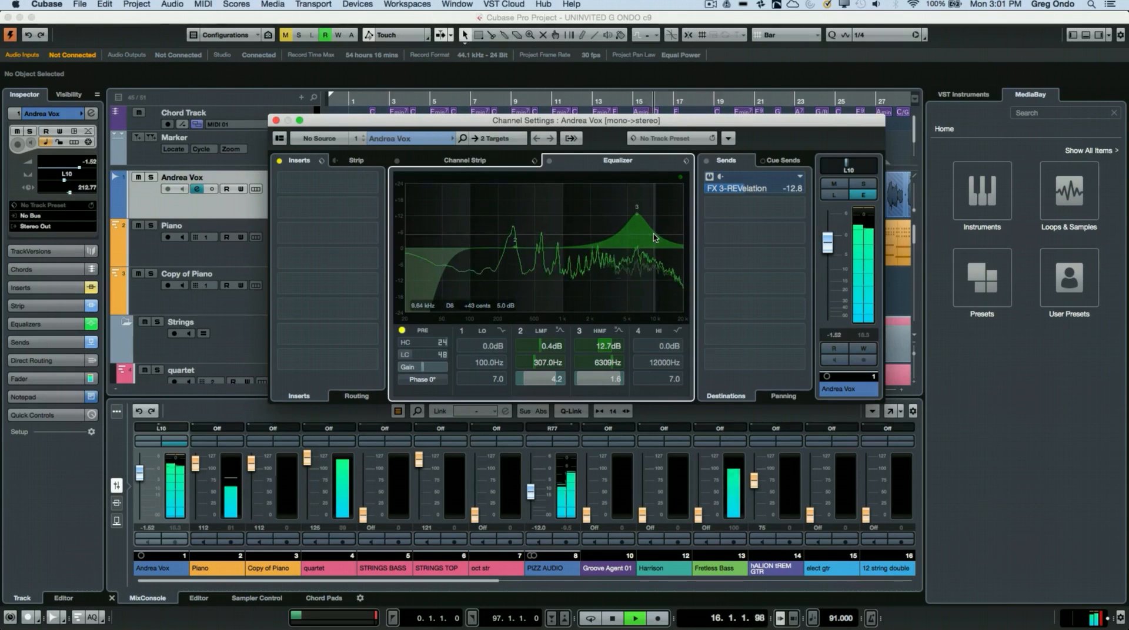
{"action": "key", "text": "space"}
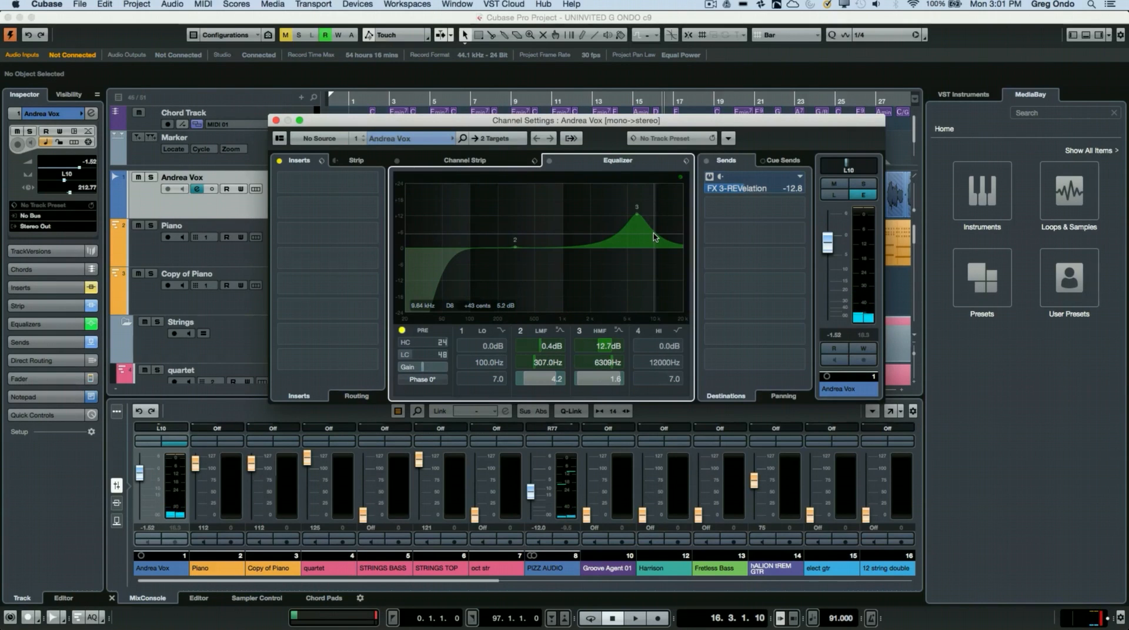
Step: Set EQ band 3's frequency by note name to c4, followed by c5
{"action": "left_click", "coordinate": [609, 369]}
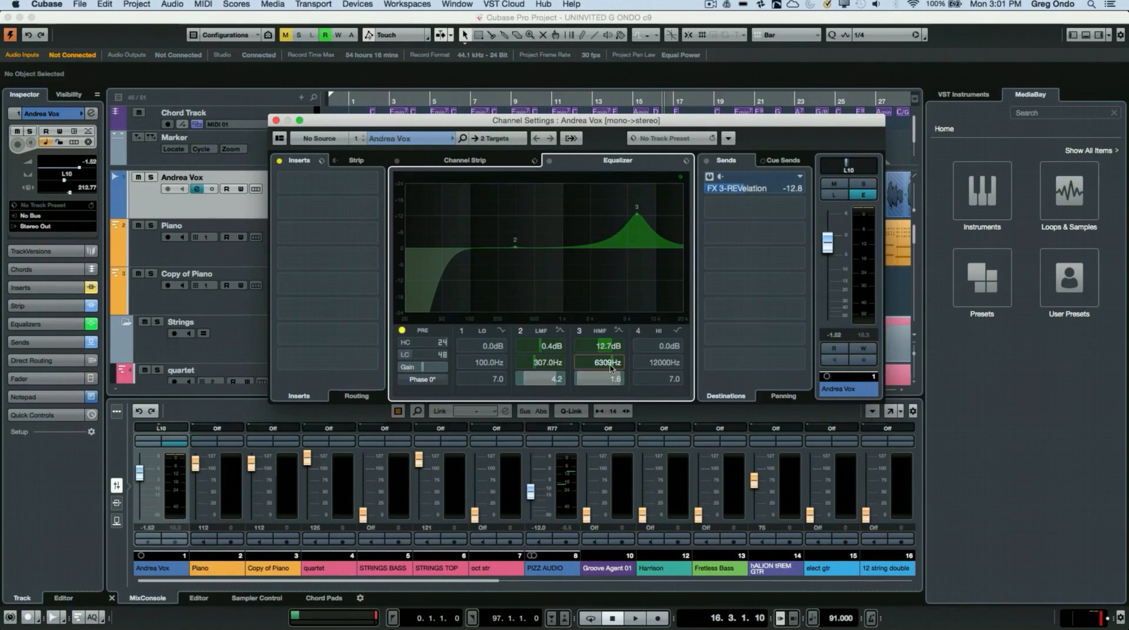
{"action": "double_click", "coordinate": [610, 369]}
{"action": "type", "text": "c4"}
{"action": "key", "text": "Return"}
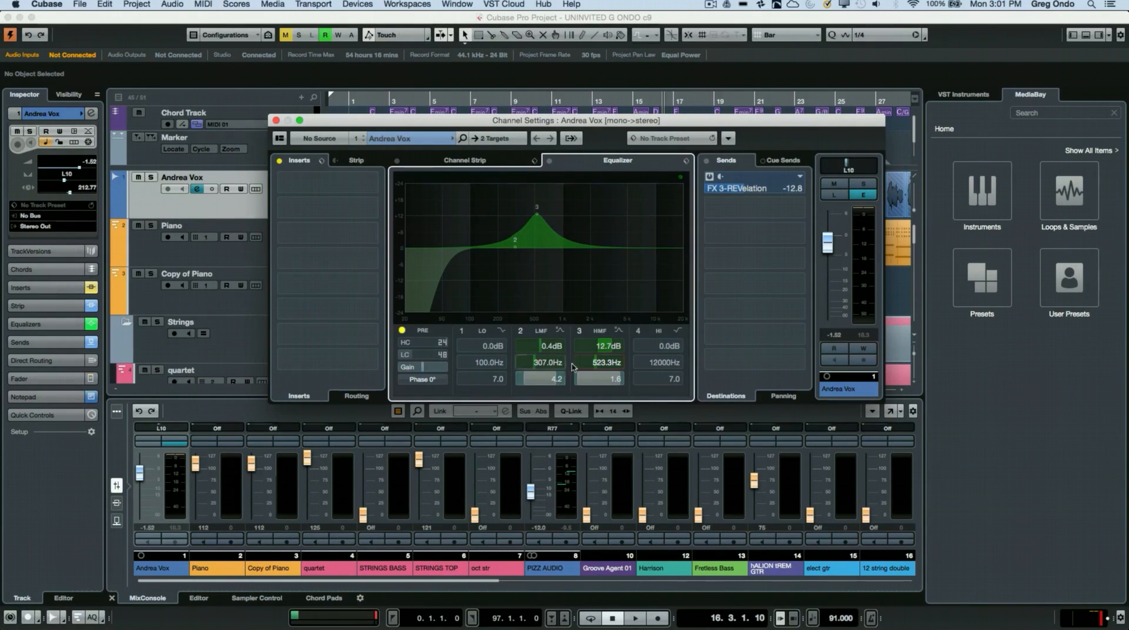
{"action": "left_click", "coordinate": [607, 361]}
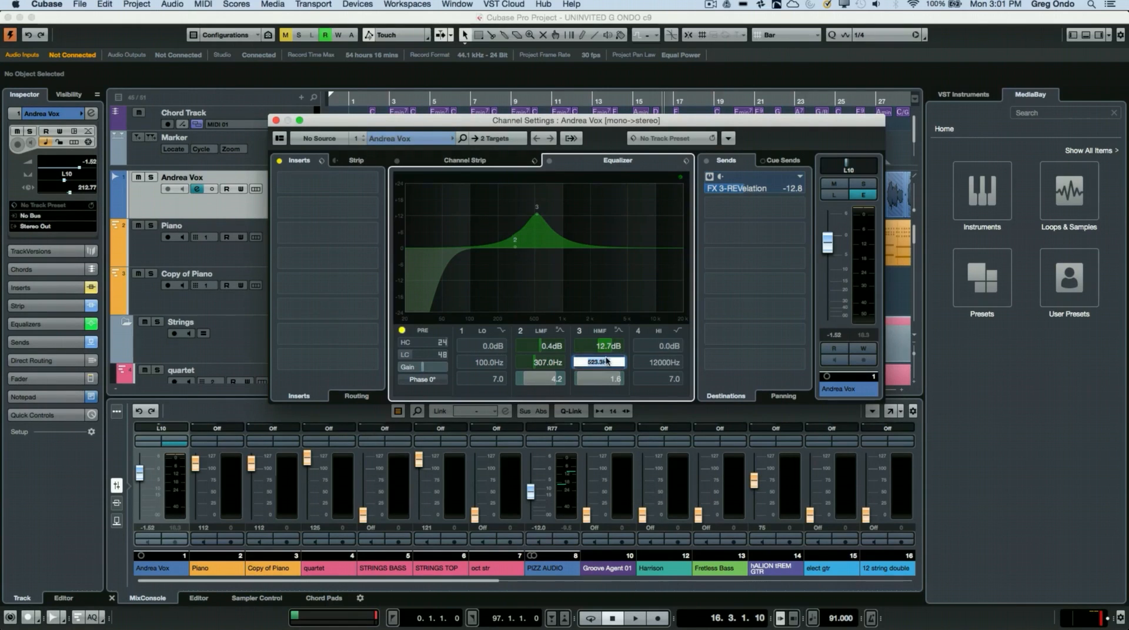
{"action": "type", "text": "c5"}
{"action": "key", "text": "Return"}
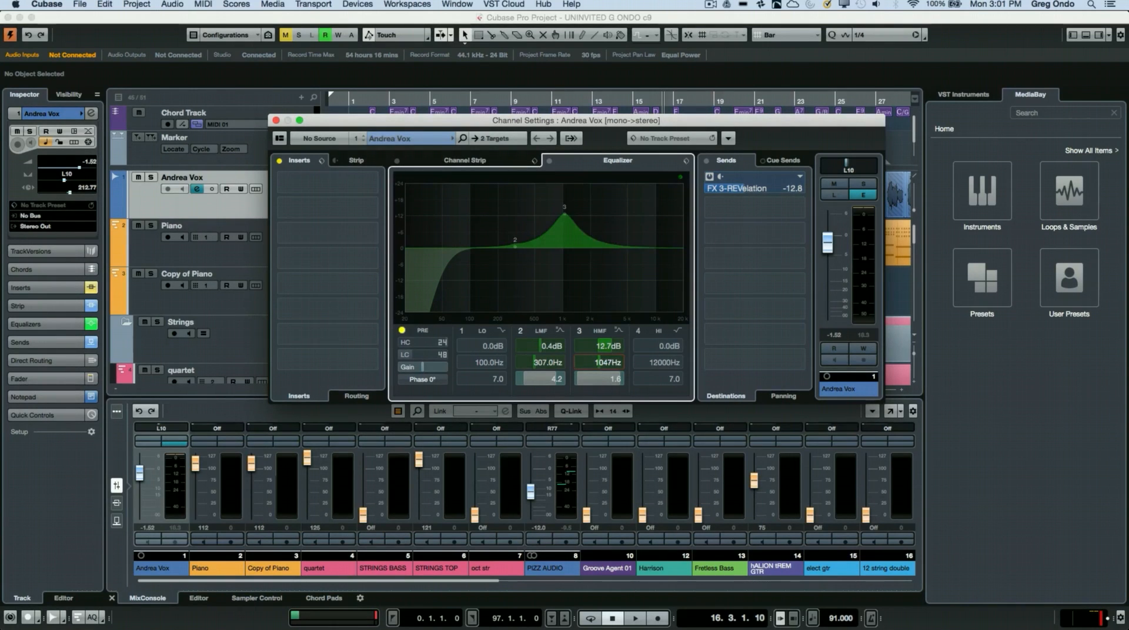
Step: Set EQ band 3's frequency to the note c8
{"action": "left_click", "coordinate": [607, 364]}
{"action": "type", "text": "c"}
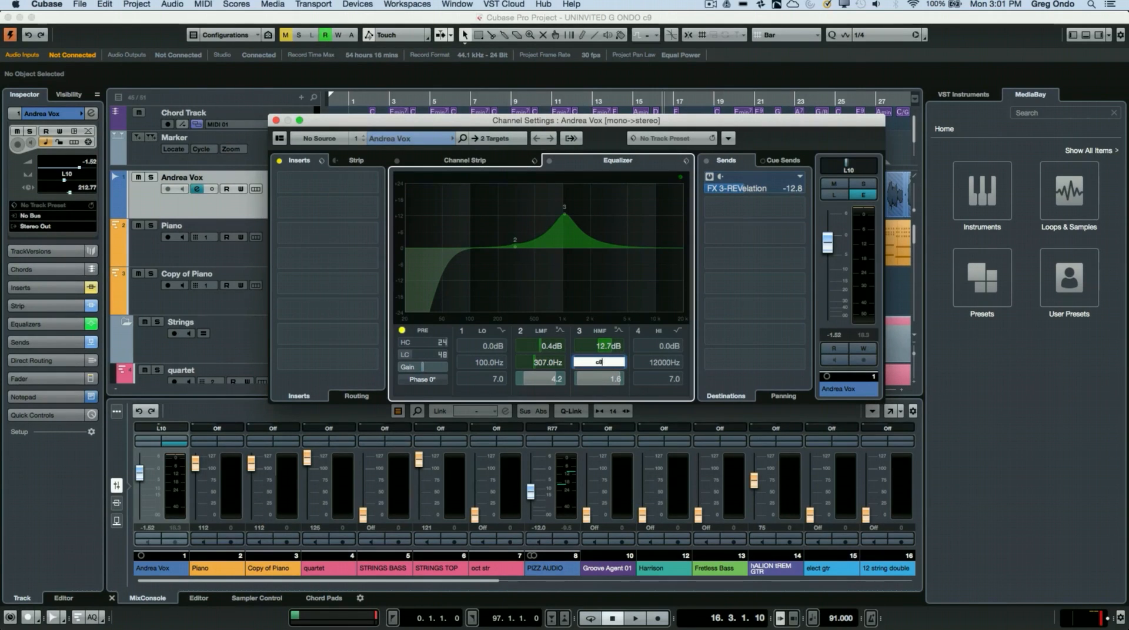
{"action": "type", "text": "8"}
{"action": "key", "text": "Return"}
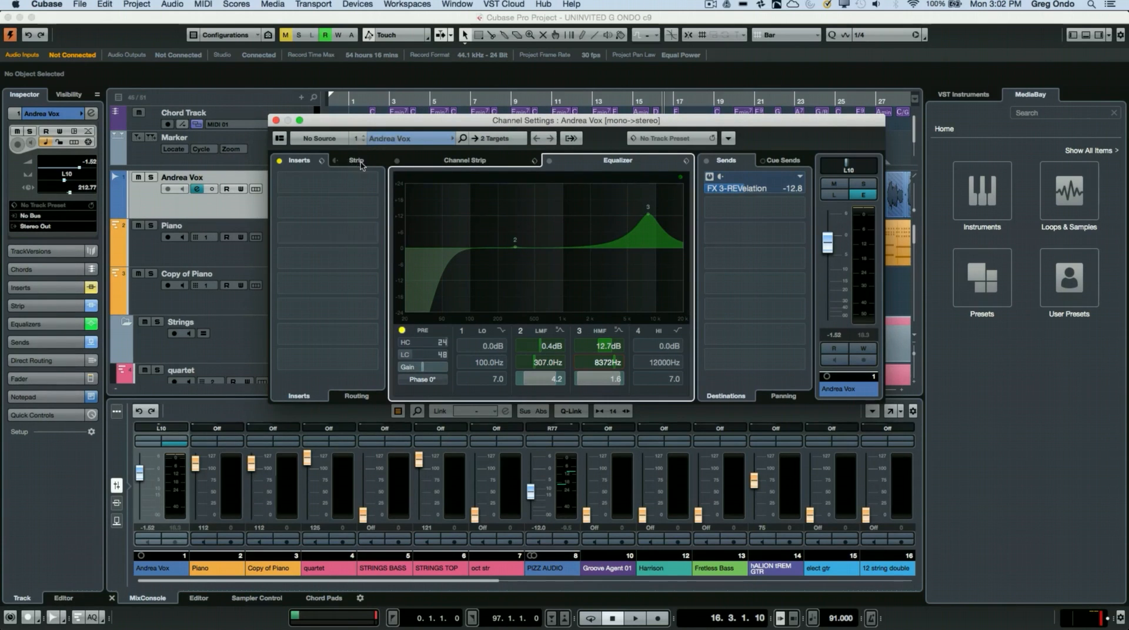
Step: Load Magneto II and Maximizer in the channel strip, and move the EQ position ahead of the VintageCompressor
{"action": "left_click", "coordinate": [359, 161]}
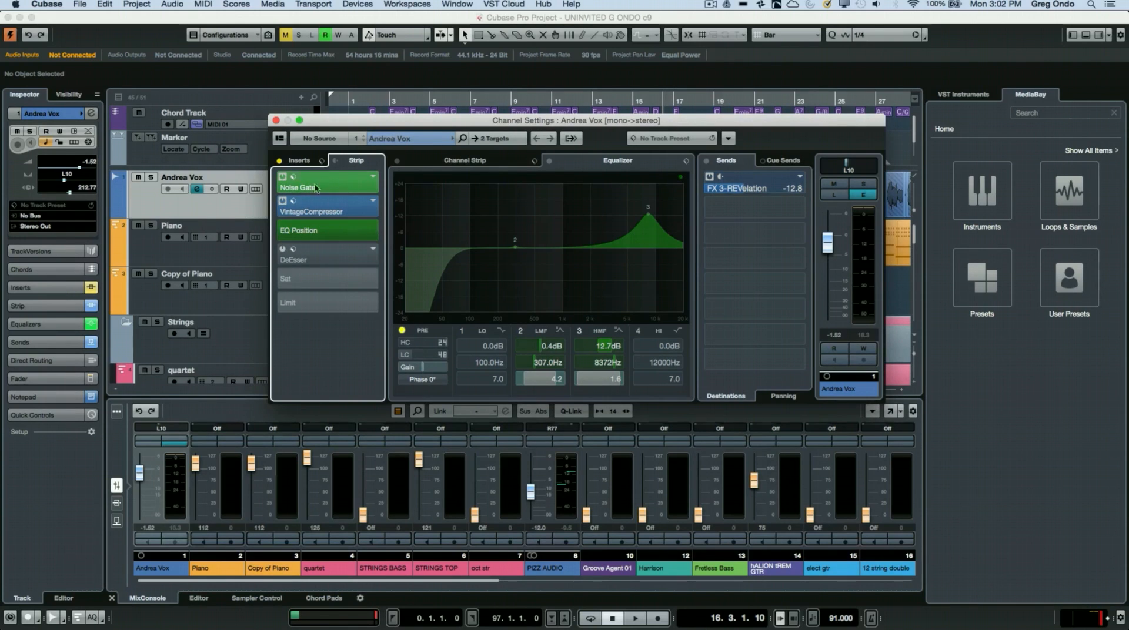
{"action": "left_click", "coordinate": [479, 159]}
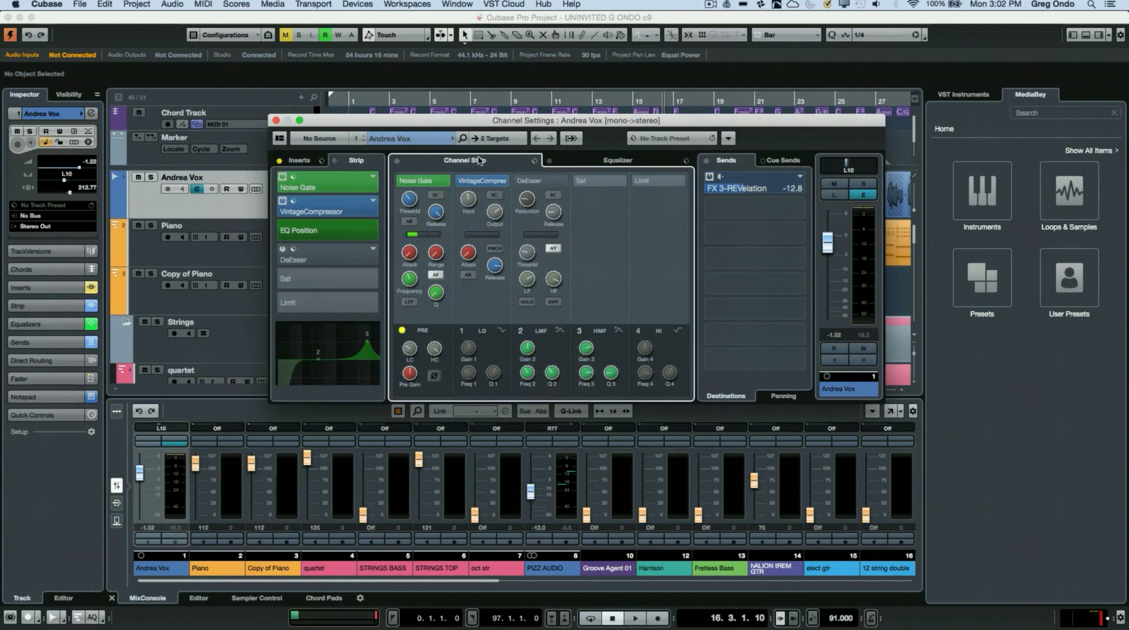
{"action": "left_click", "coordinate": [597, 181]}
{"action": "left_click", "coordinate": [666, 190]}
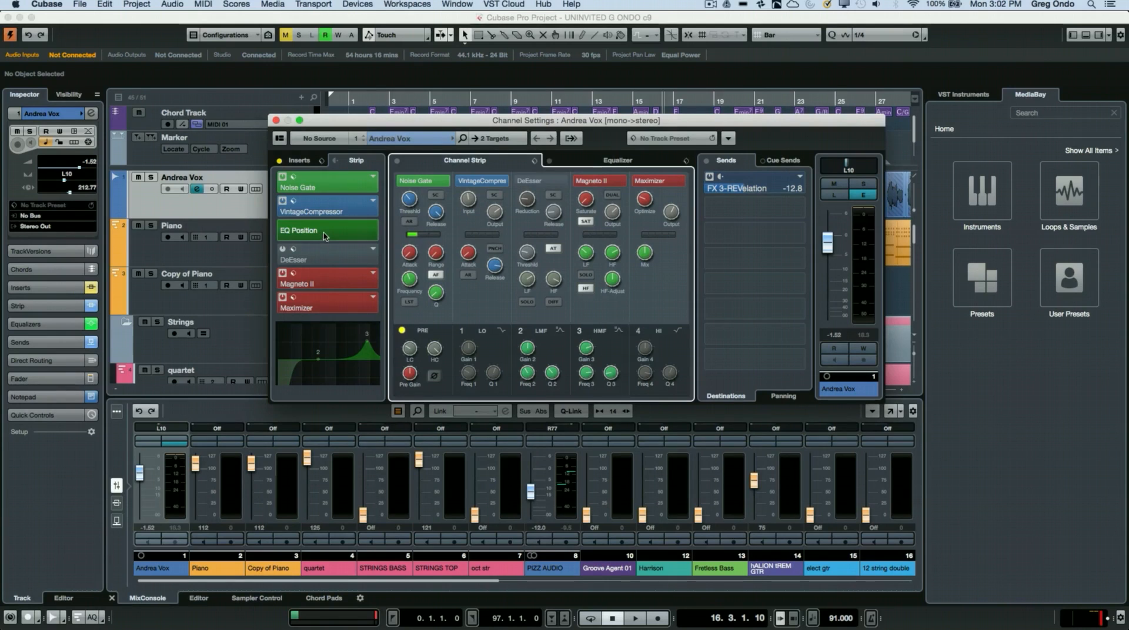
{"action": "left_click_drag", "start_coordinate": [324, 236], "coordinate": [341, 210]}
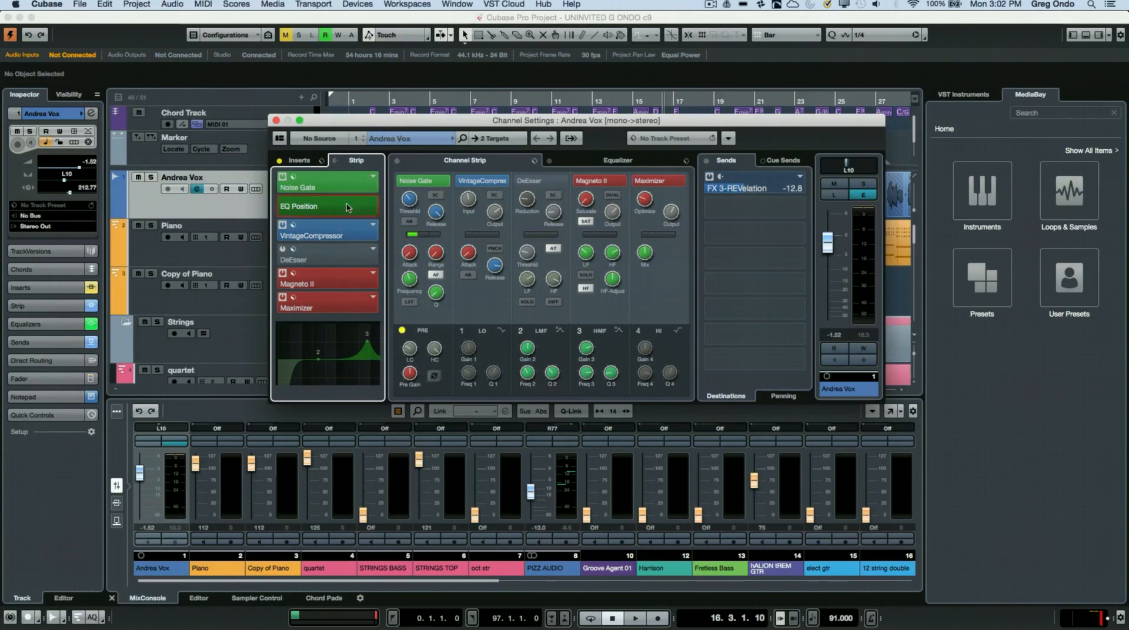
{"action": "mouse_move", "coordinate": [347, 207]}
{"action": "left_mouse_down"}
{"action": "mouse_move", "coordinate": [344, 258]}
{"action": "mouse_move", "coordinate": [346, 207]}
{"action": "left_mouse_up"}
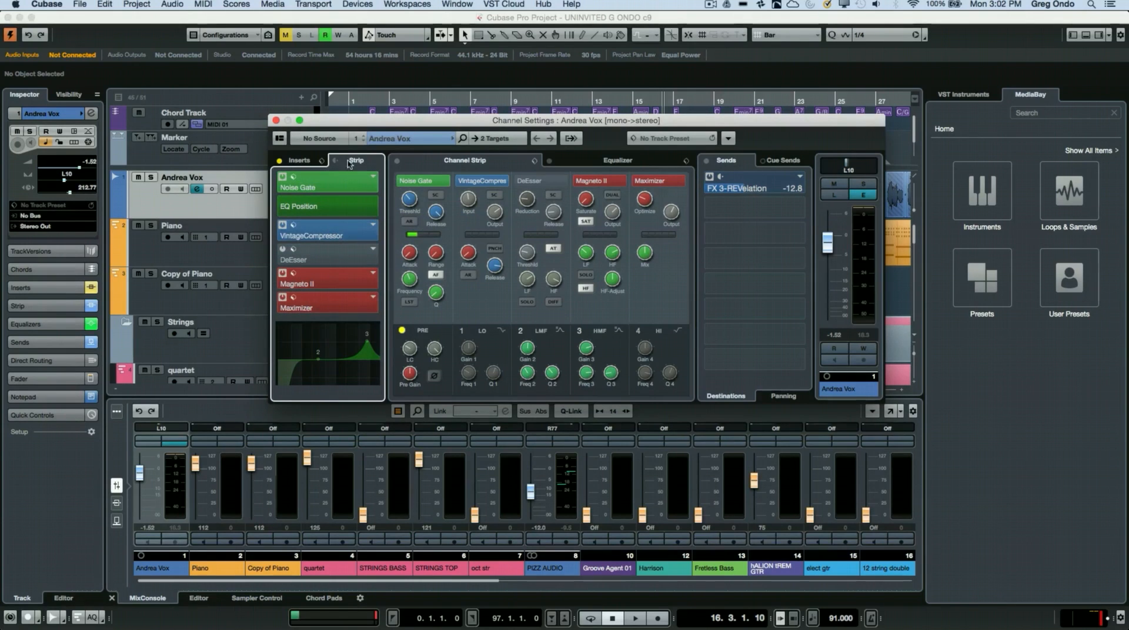
Step: Compare the channel's insert slots with its strip modules, and look at the Noise Gate's presets without loading one
{"action": "left_click", "coordinate": [300, 163]}
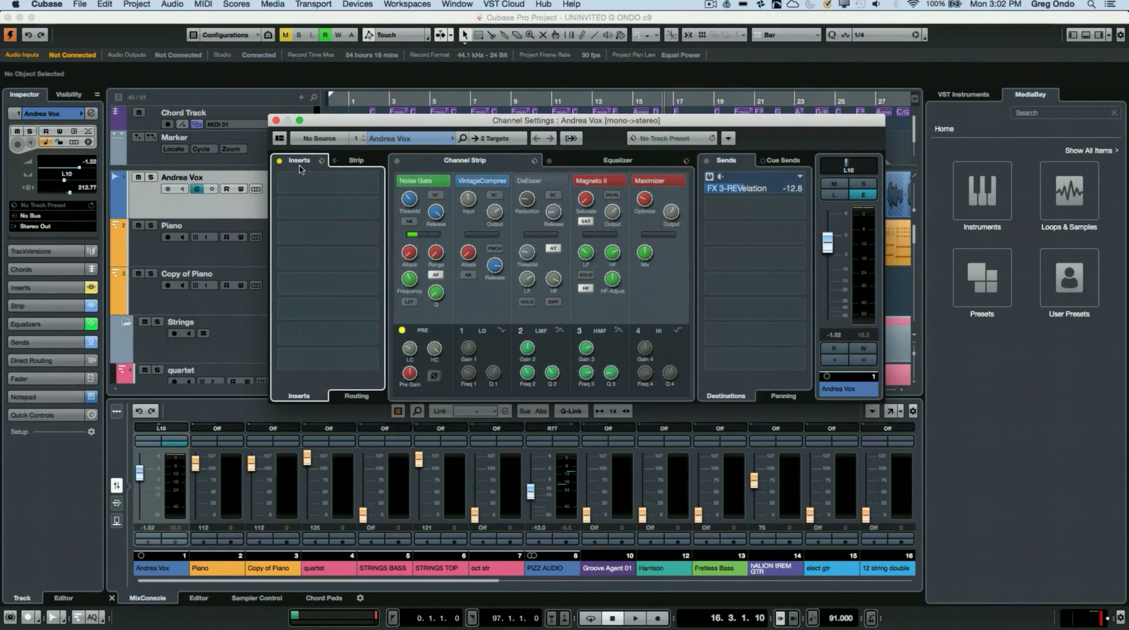
{"action": "left_click", "coordinate": [358, 163]}
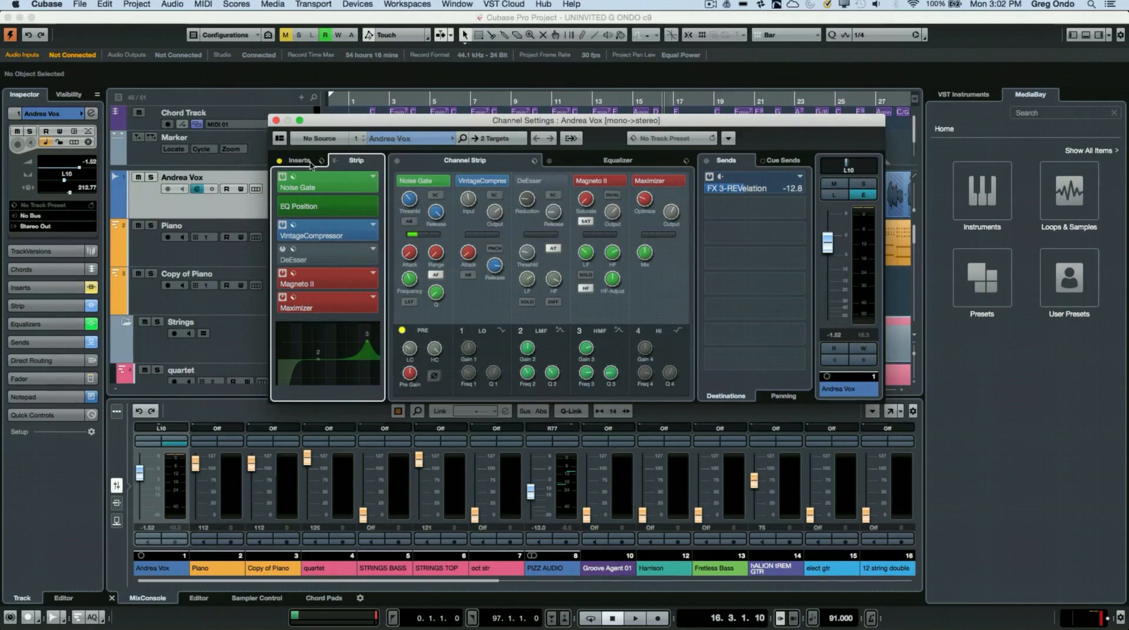
{"action": "left_click", "coordinate": [308, 161]}
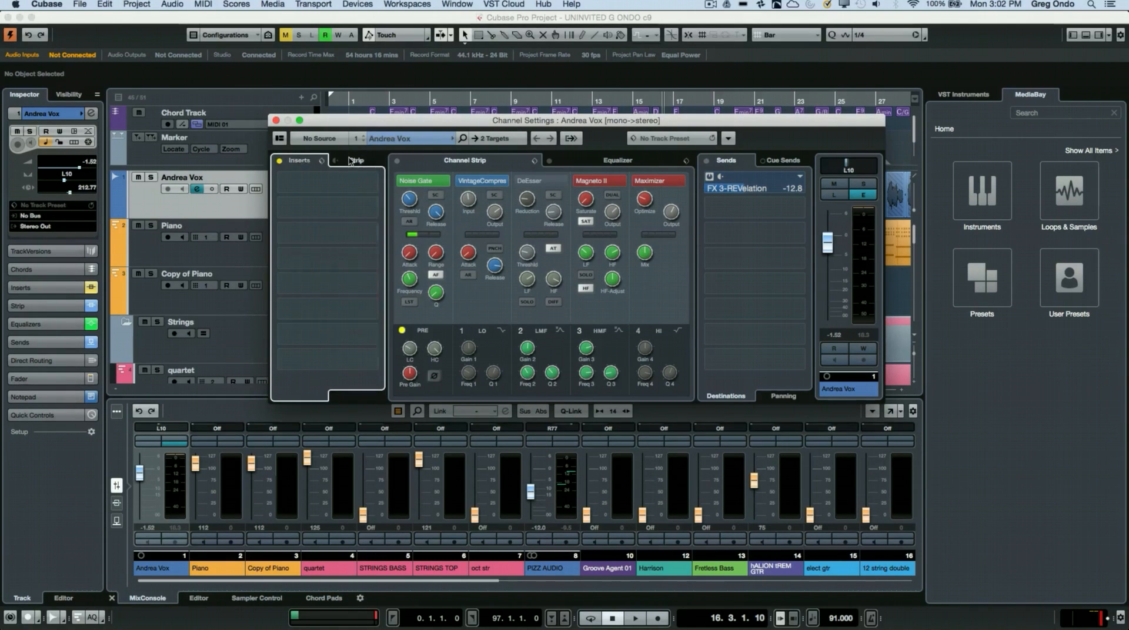
{"action": "left_click", "coordinate": [351, 161]}
{"action": "left_click", "coordinate": [293, 175]}
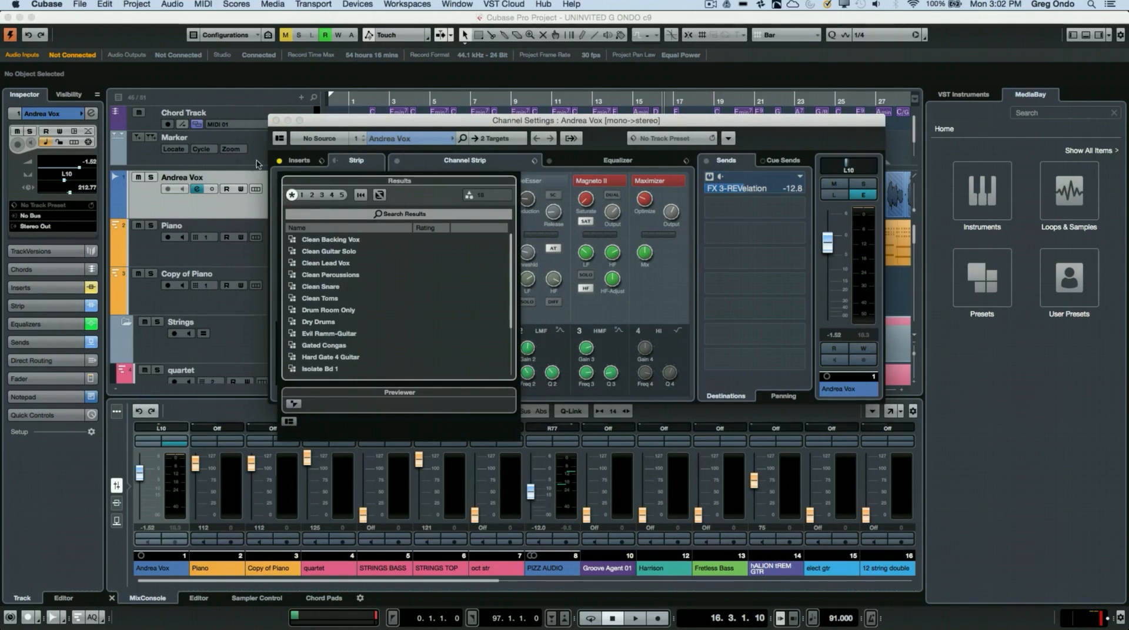
{"action": "left_click", "coordinate": [426, 154]}
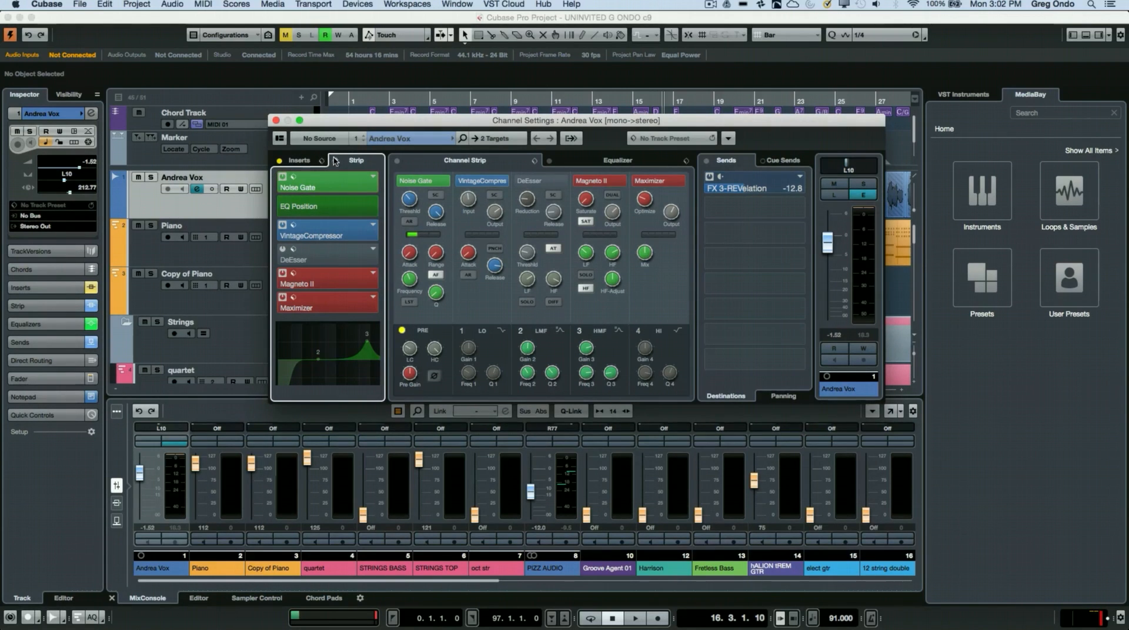
Step: Place the channel strip before the inserts in the signal flow, and check both racks
{"action": "left_click", "coordinate": [334, 161]}
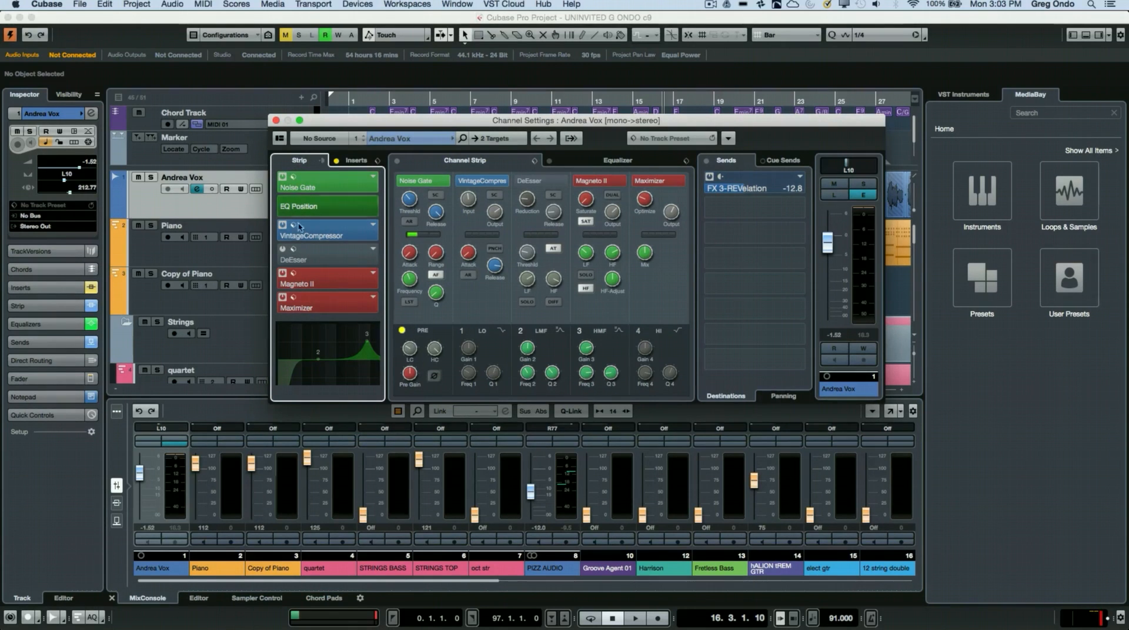
{"action": "left_click", "coordinate": [357, 163]}
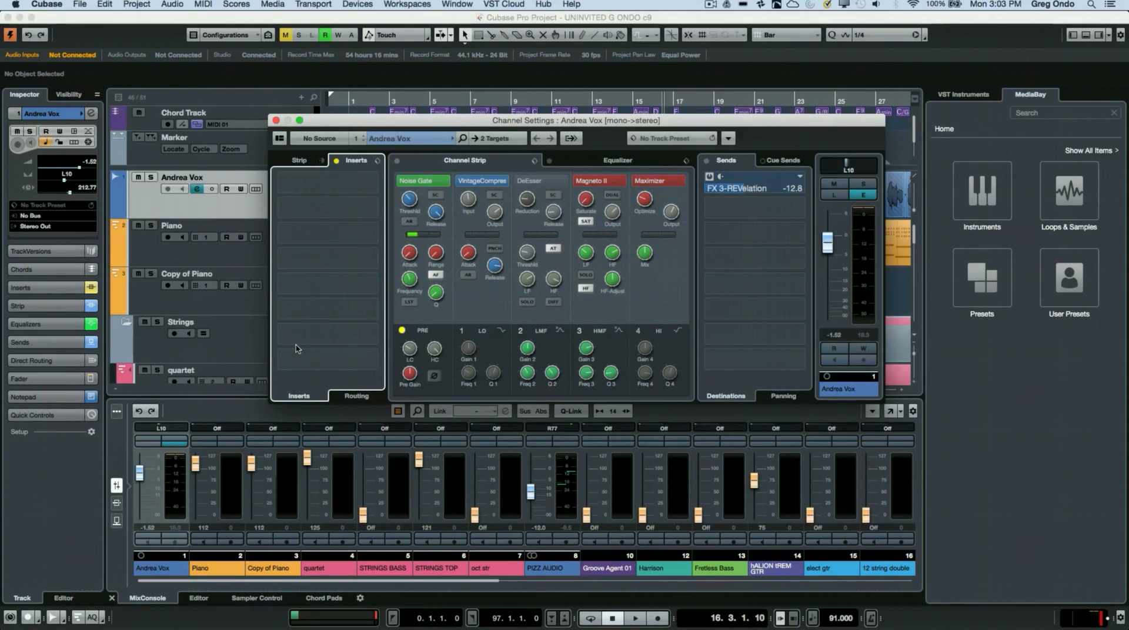
{"action": "left_click", "coordinate": [298, 161]}
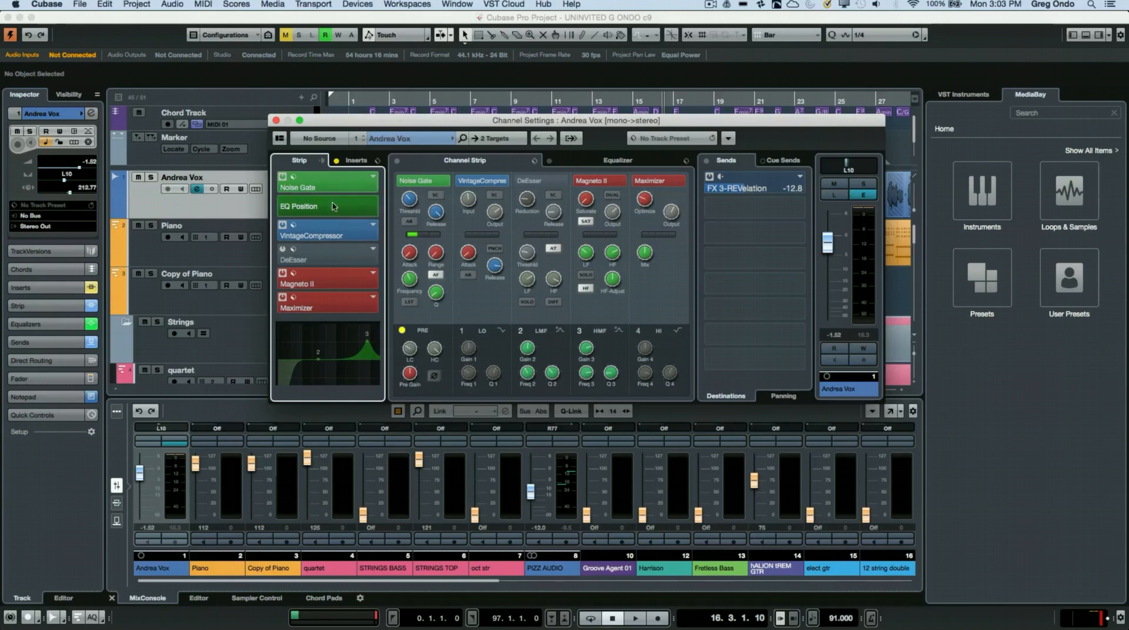
Step: Move the EQ position back behind the VintageCompressor, and show the inserts and the equalizer curve again
{"action": "mouse_move", "coordinate": [336, 214]}
{"action": "left_mouse_down"}
{"action": "mouse_move", "coordinate": [343, 189]}
{"action": "mouse_move", "coordinate": [344, 232]}
{"action": "left_mouse_up"}
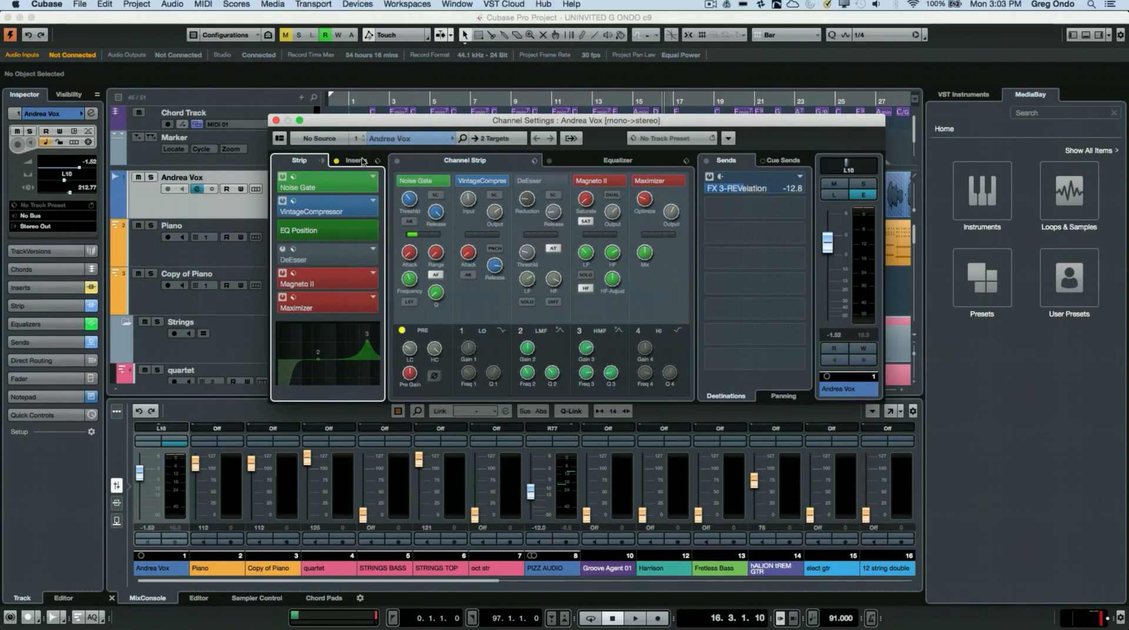
{"action": "left_click", "coordinate": [361, 160]}
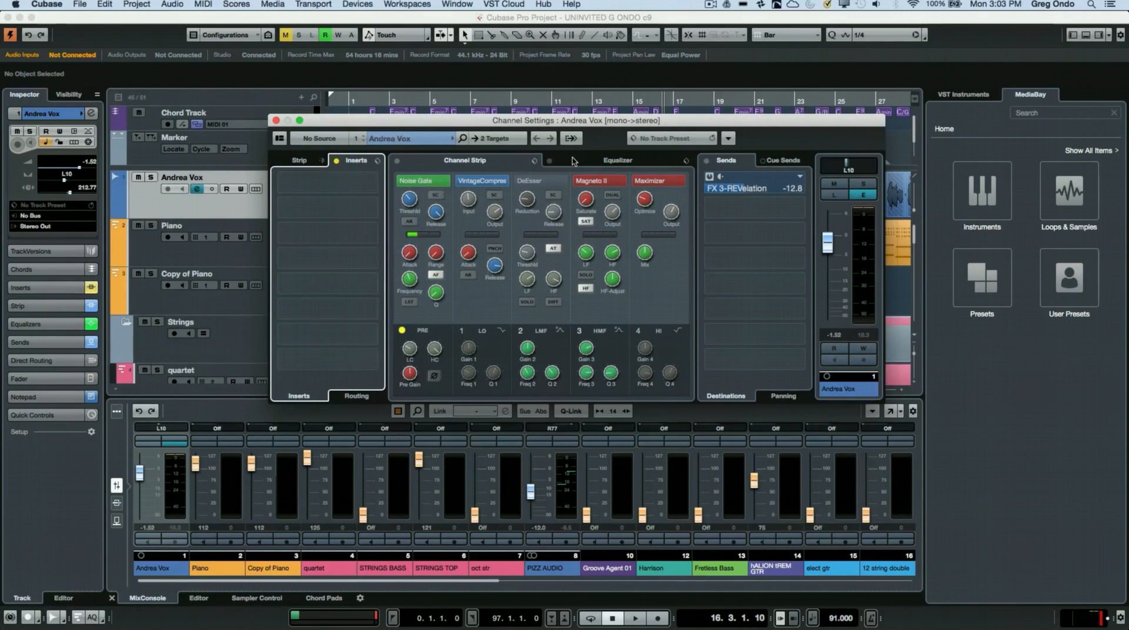
{"action": "left_click", "coordinate": [585, 164]}
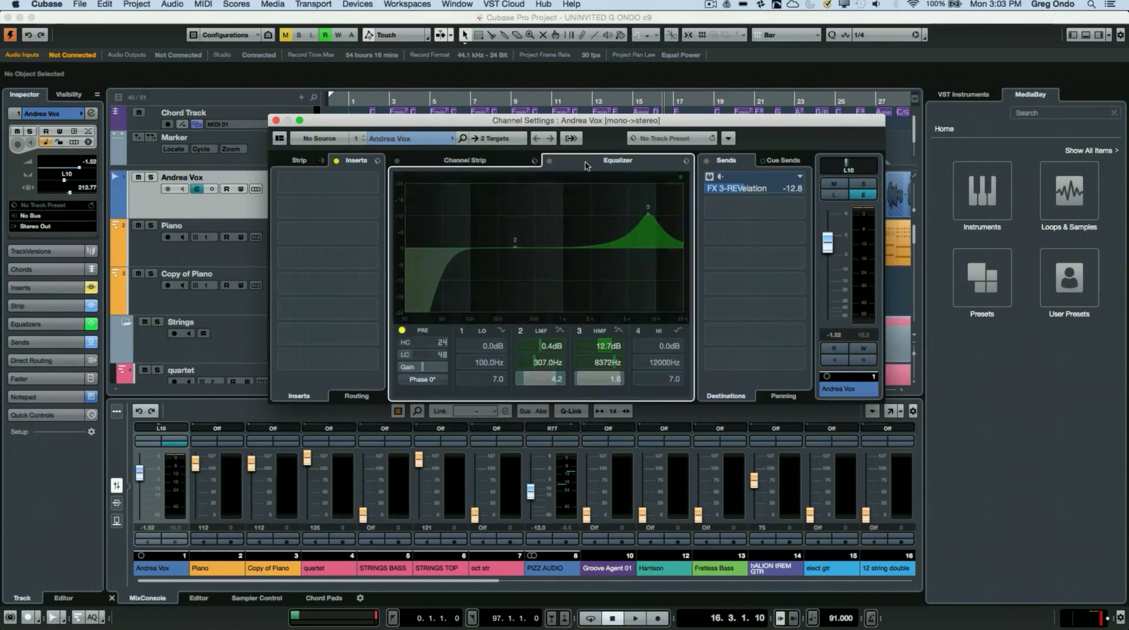